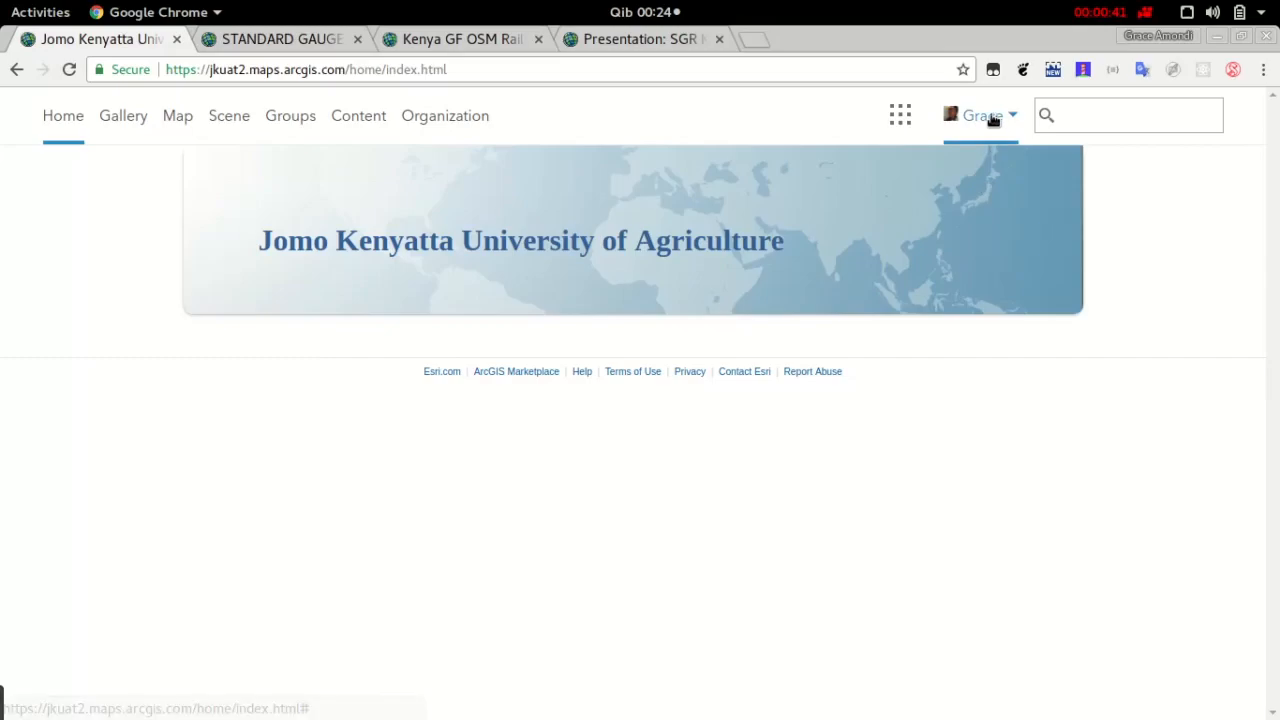
Open the map viewer and look through its layer-adding, basemap, analysis, save and print options
left_click(182, 132)
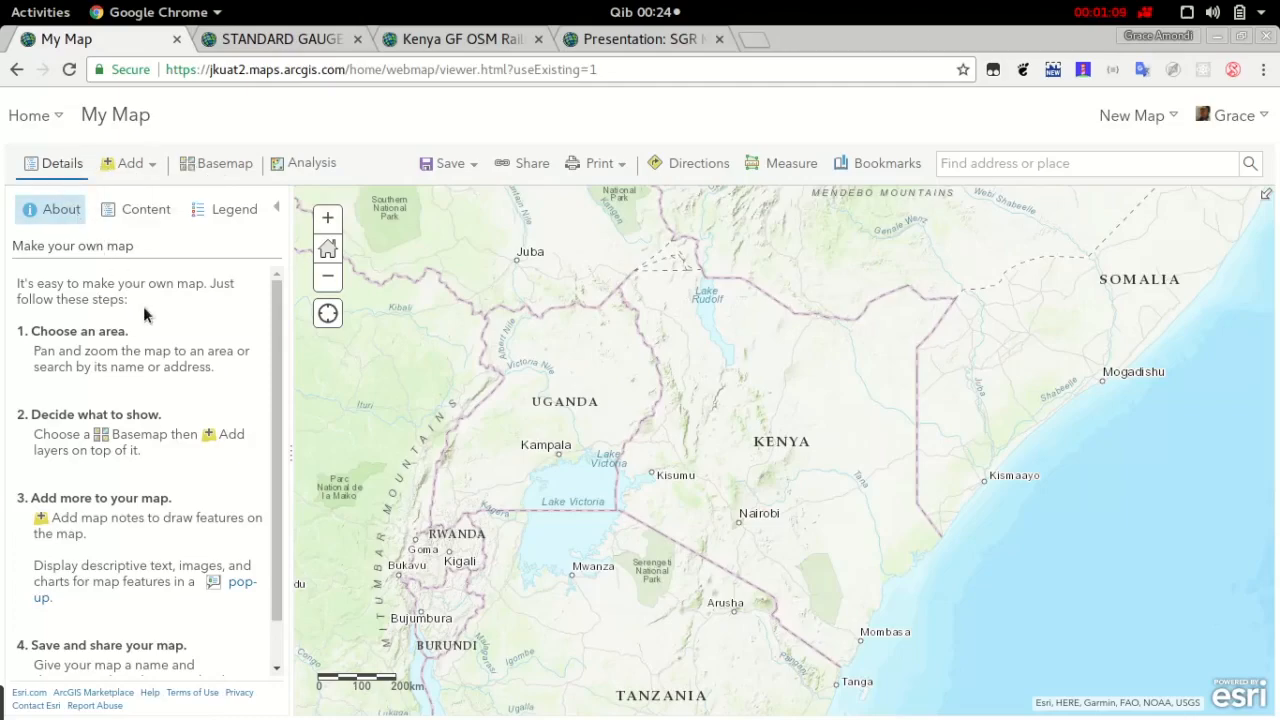
left_click(155, 172)
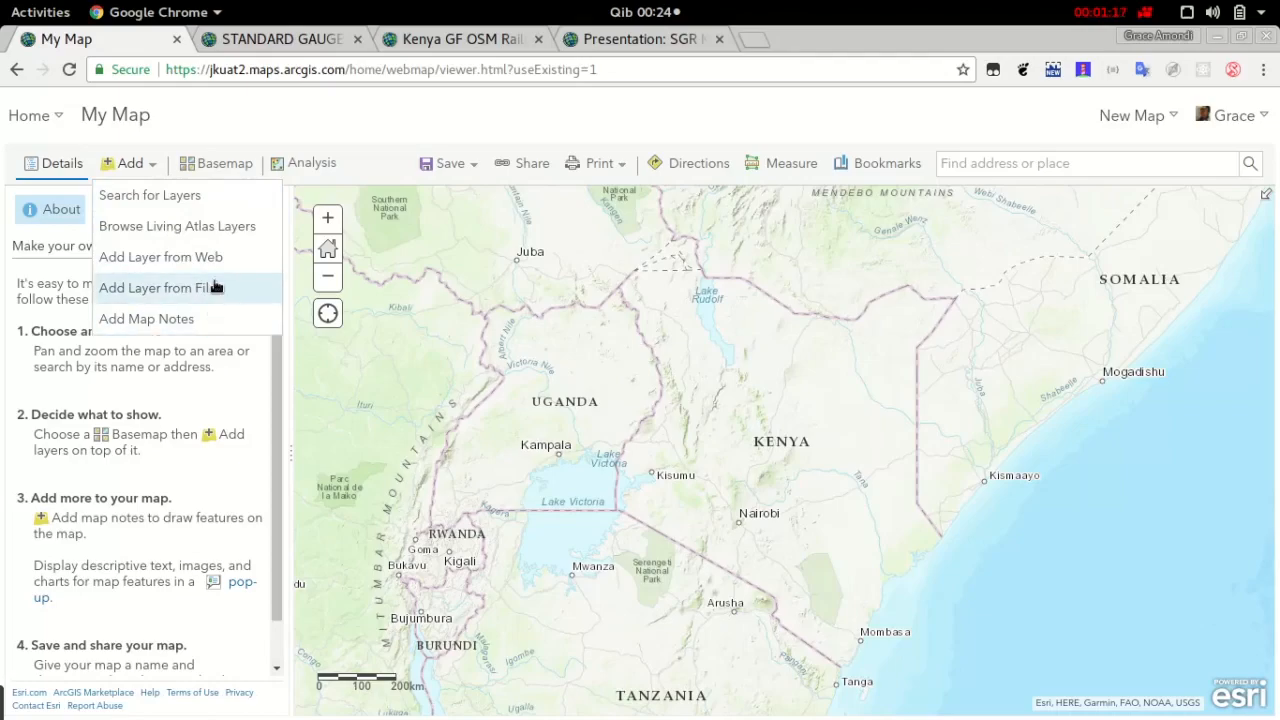
left_click(232, 171)
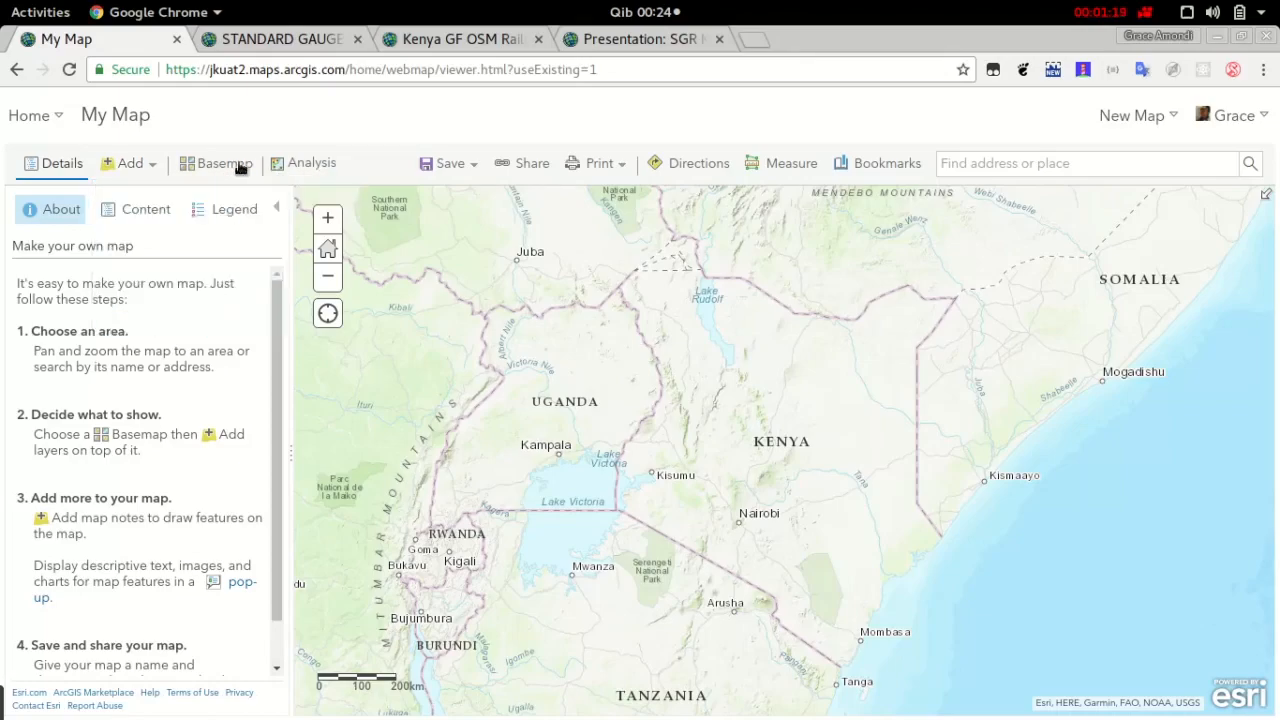
left_click(238, 173)
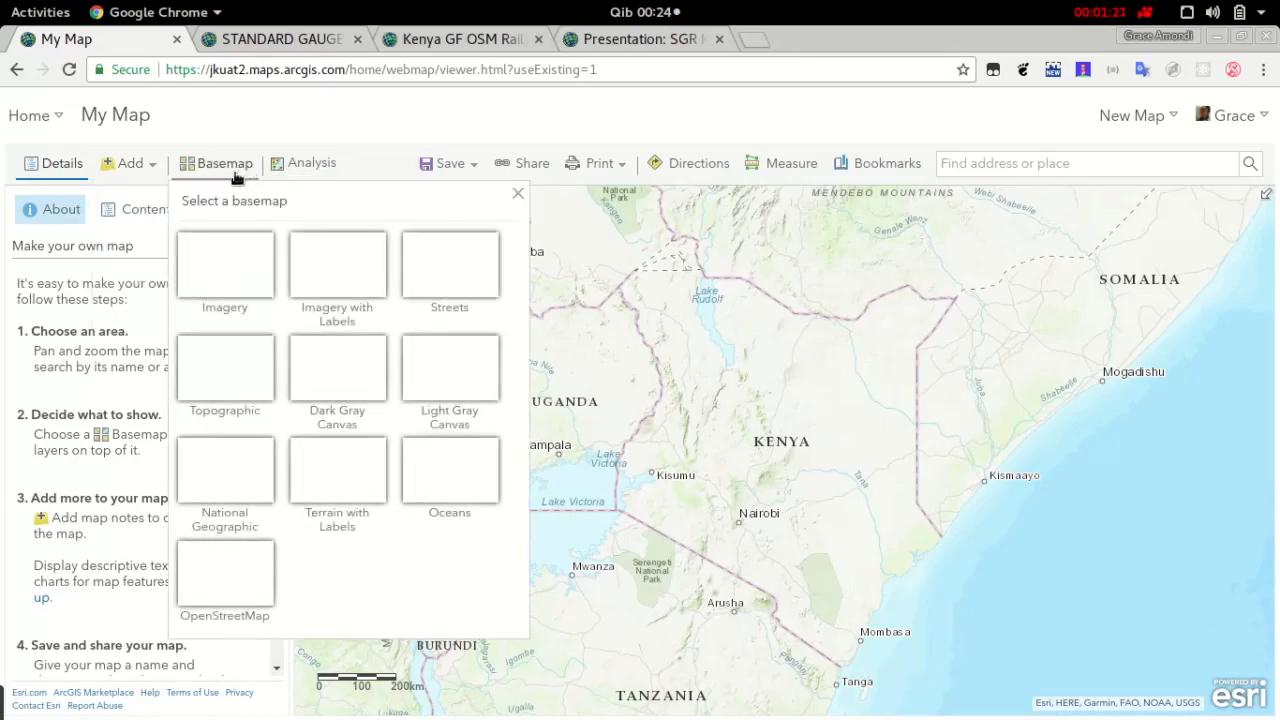
left_click(339, 162)
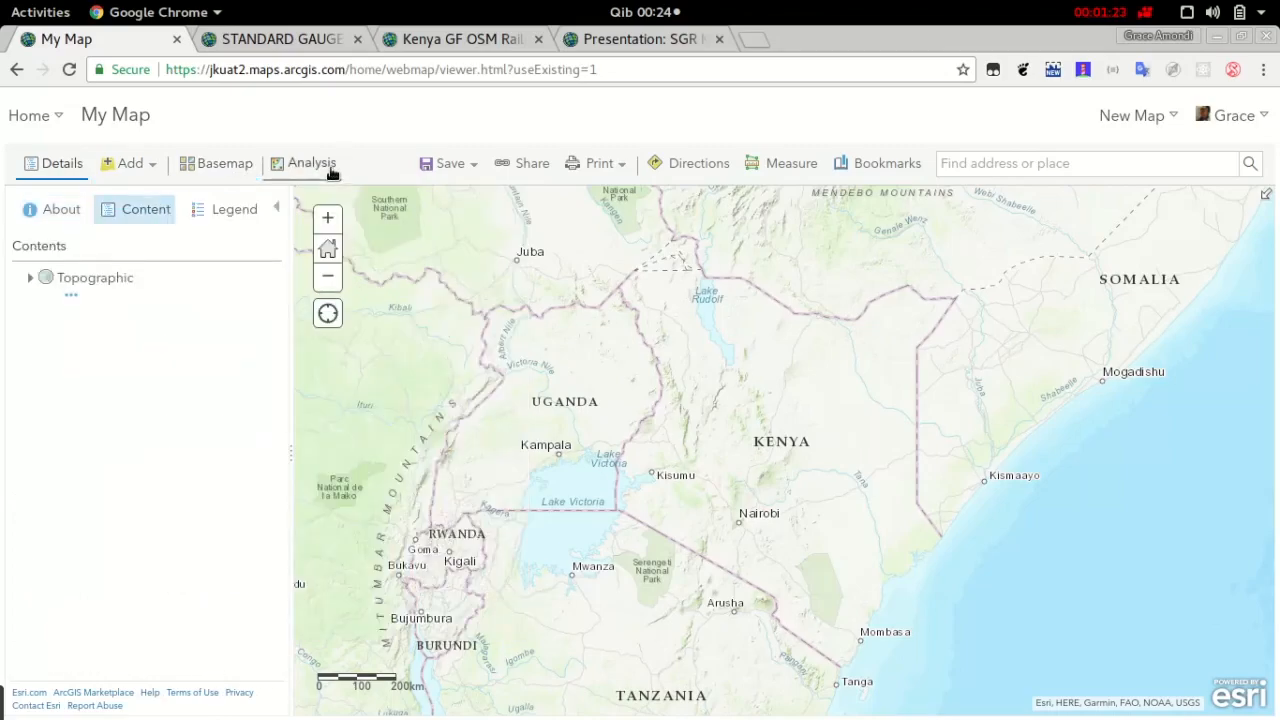
left_click(475, 168)
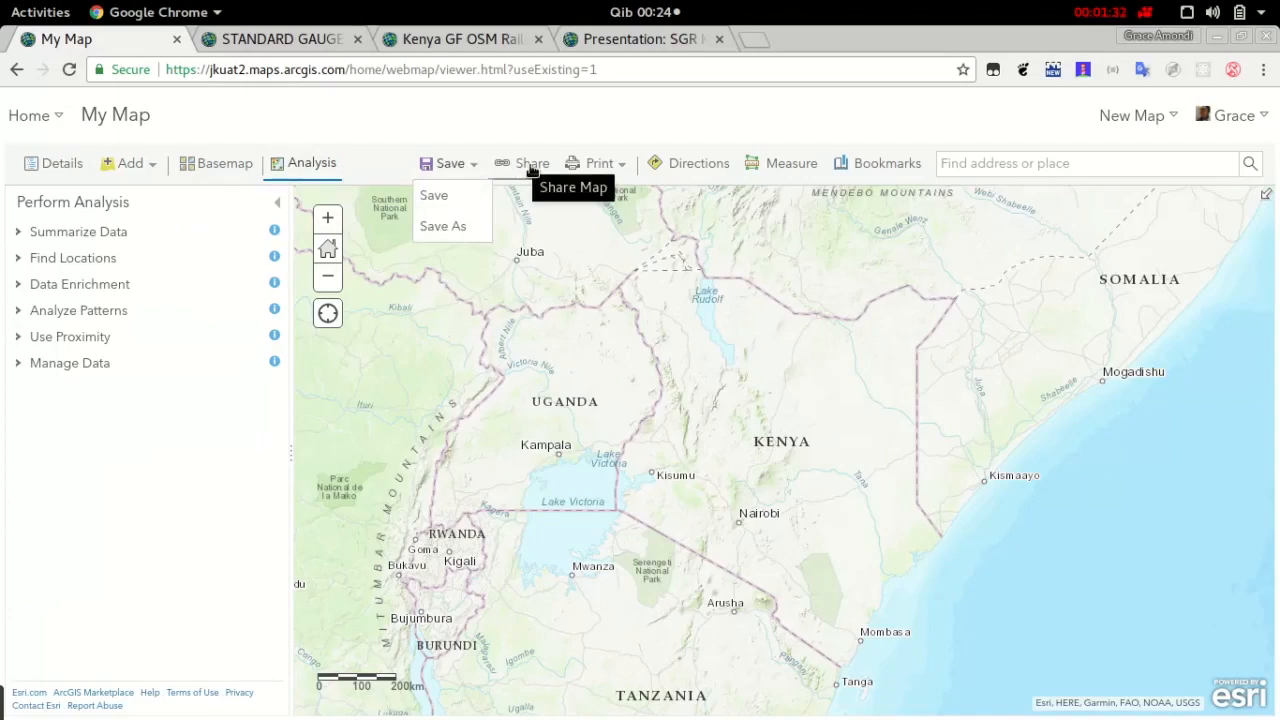
left_click(614, 170)
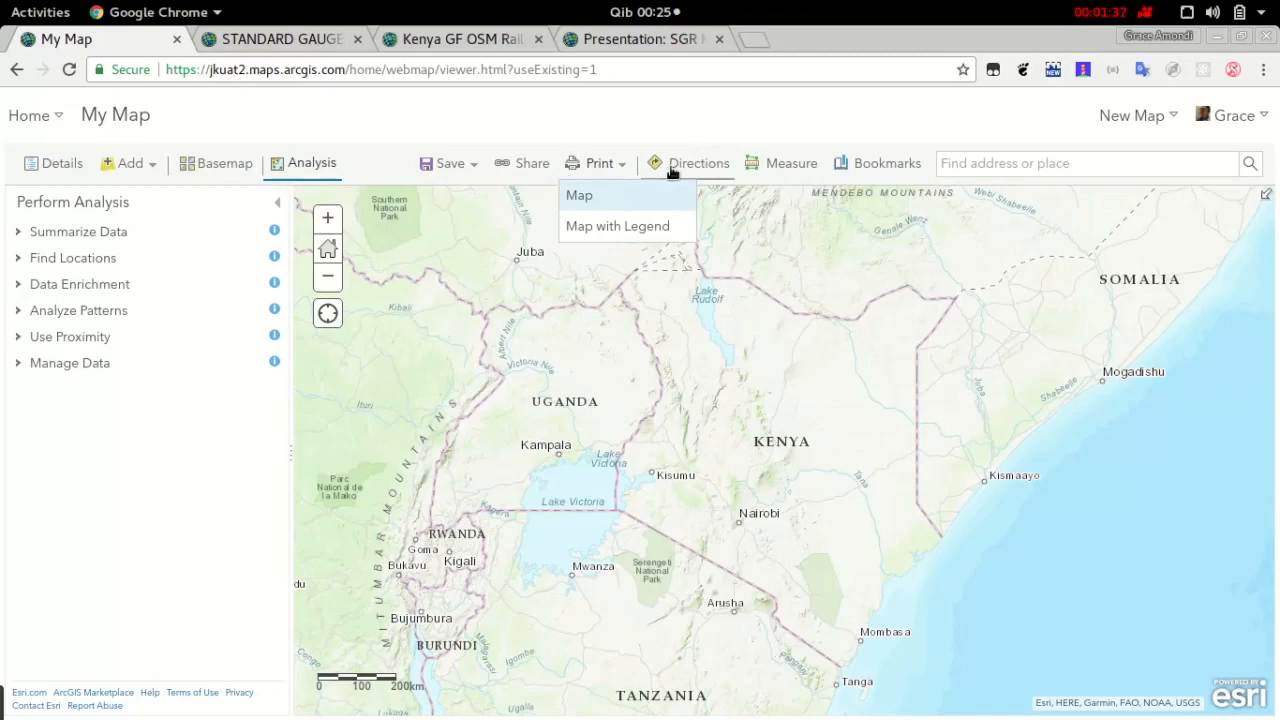
Examine the directions, measurement, bookmark and place search tools, leaving the bookmarked places closed
left_click(706, 165)
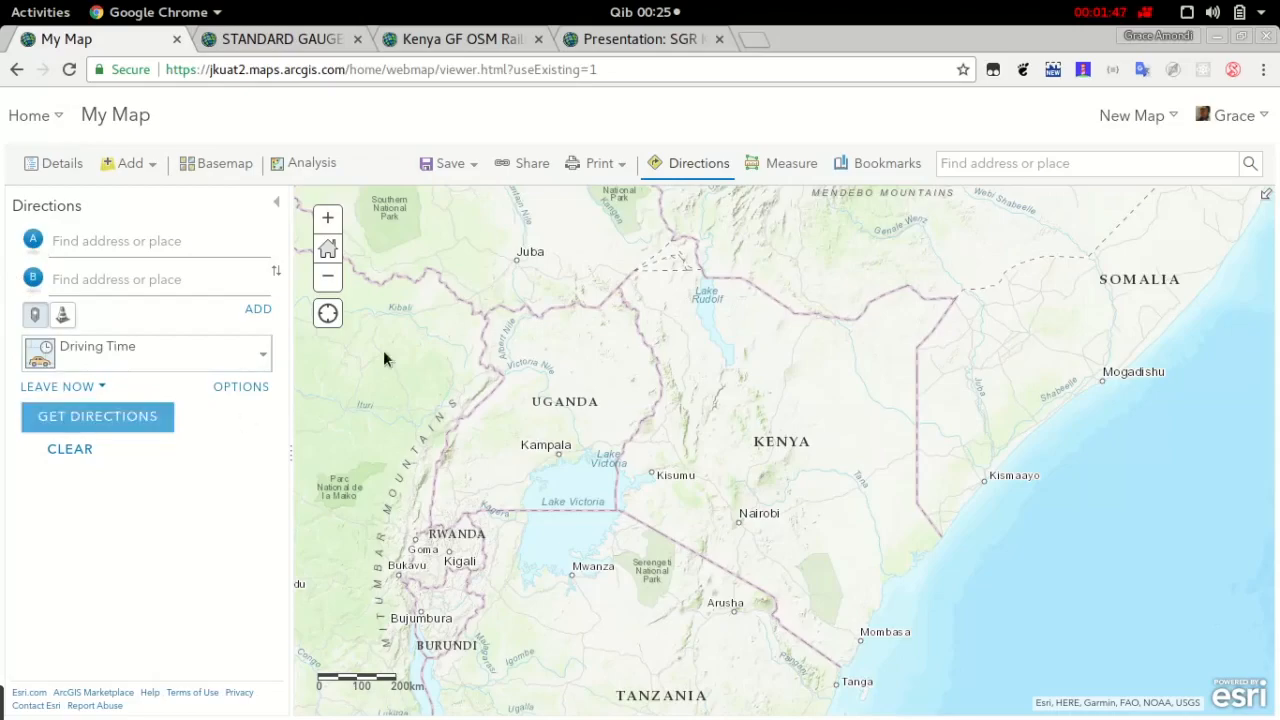
left_click(792, 168)
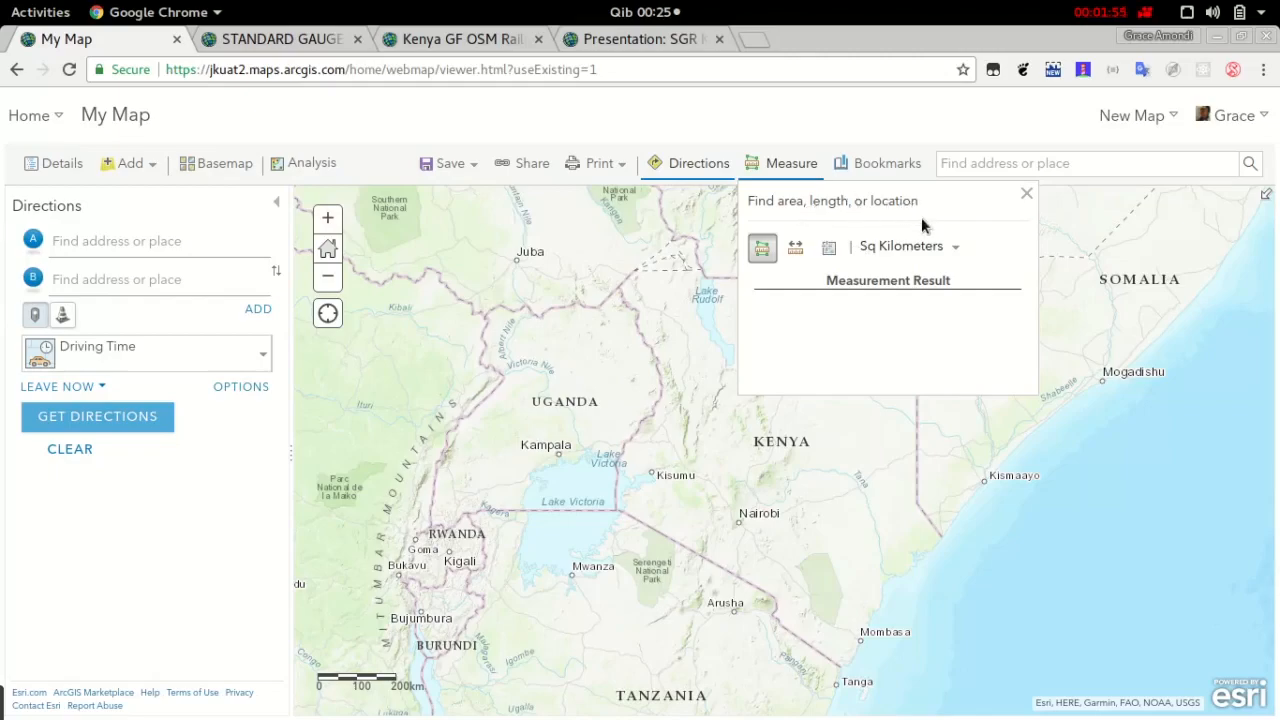
left_click(893, 168)
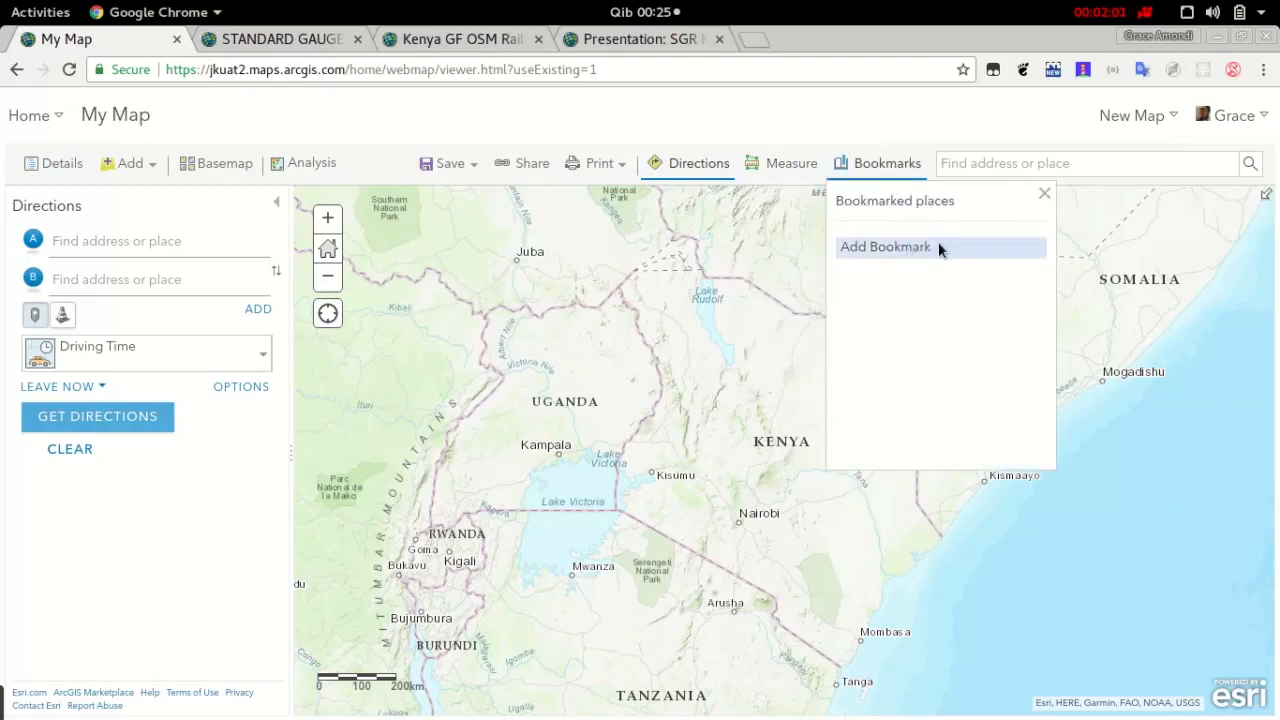
left_click(985, 172)
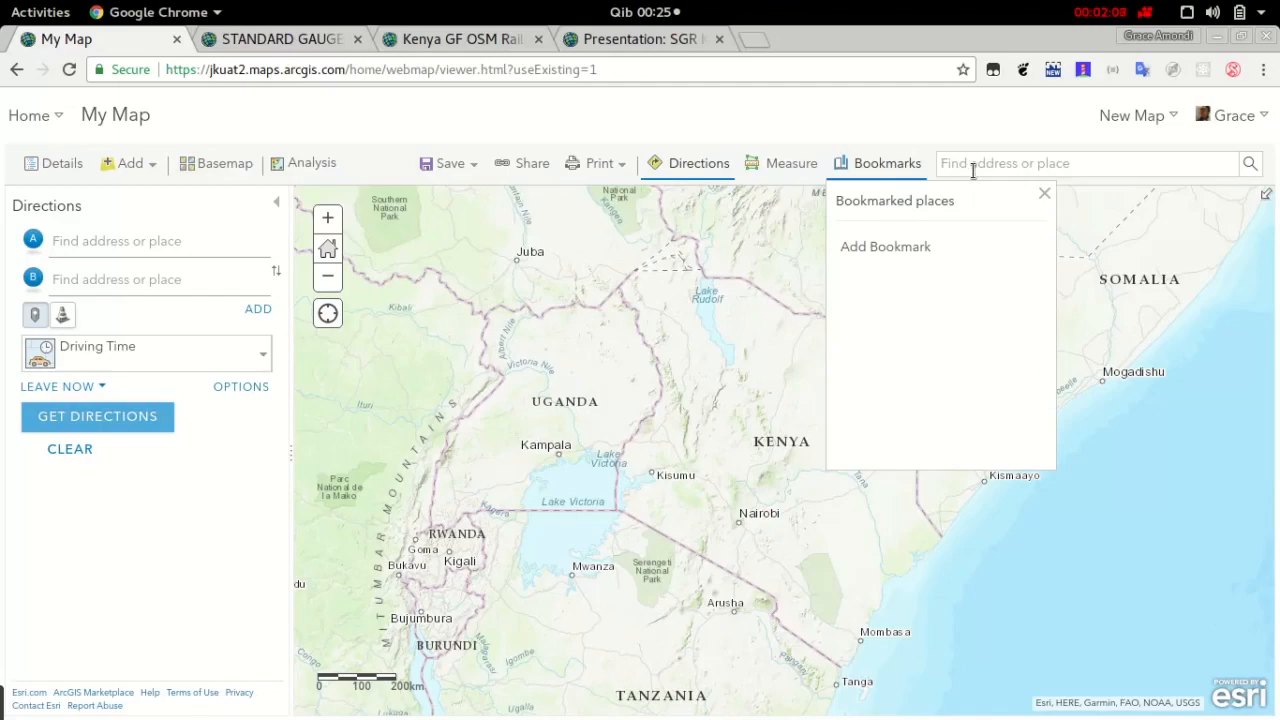
left_click(1045, 195)
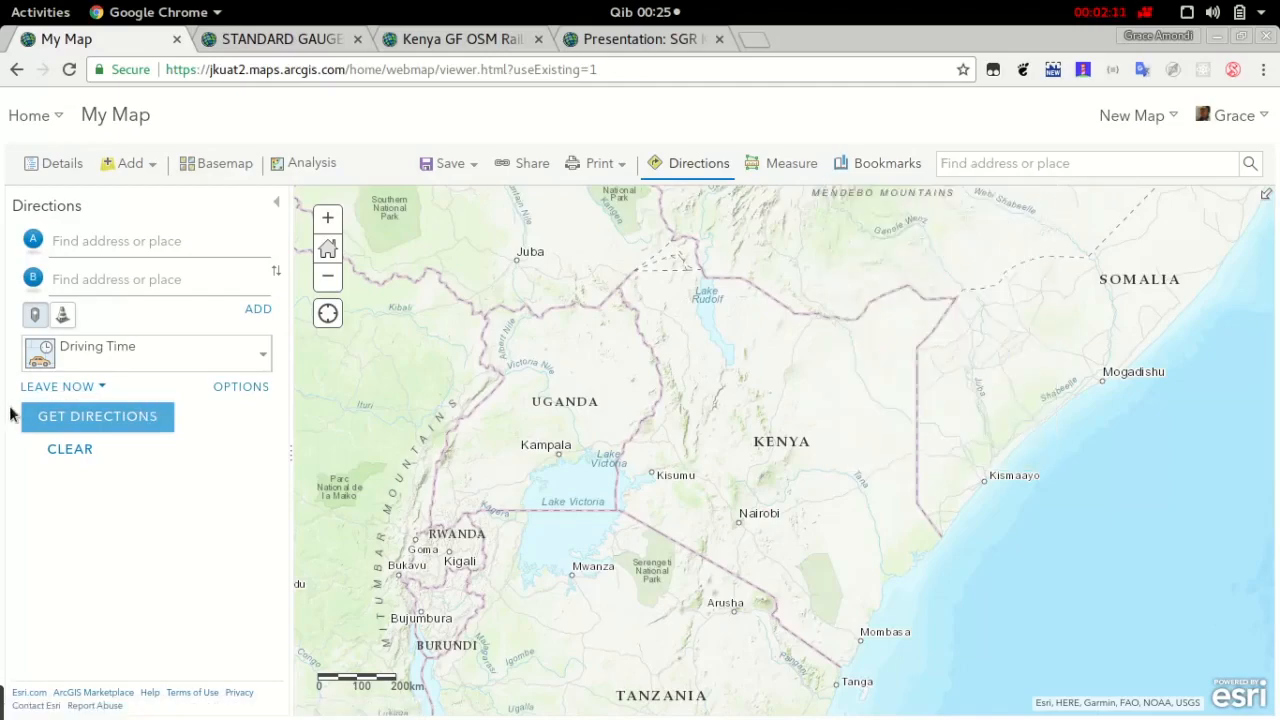
Review the description and attributes of the Kenya GF OSM Railways dataset on its ArcGIS Hub page
left_click(153, 172)
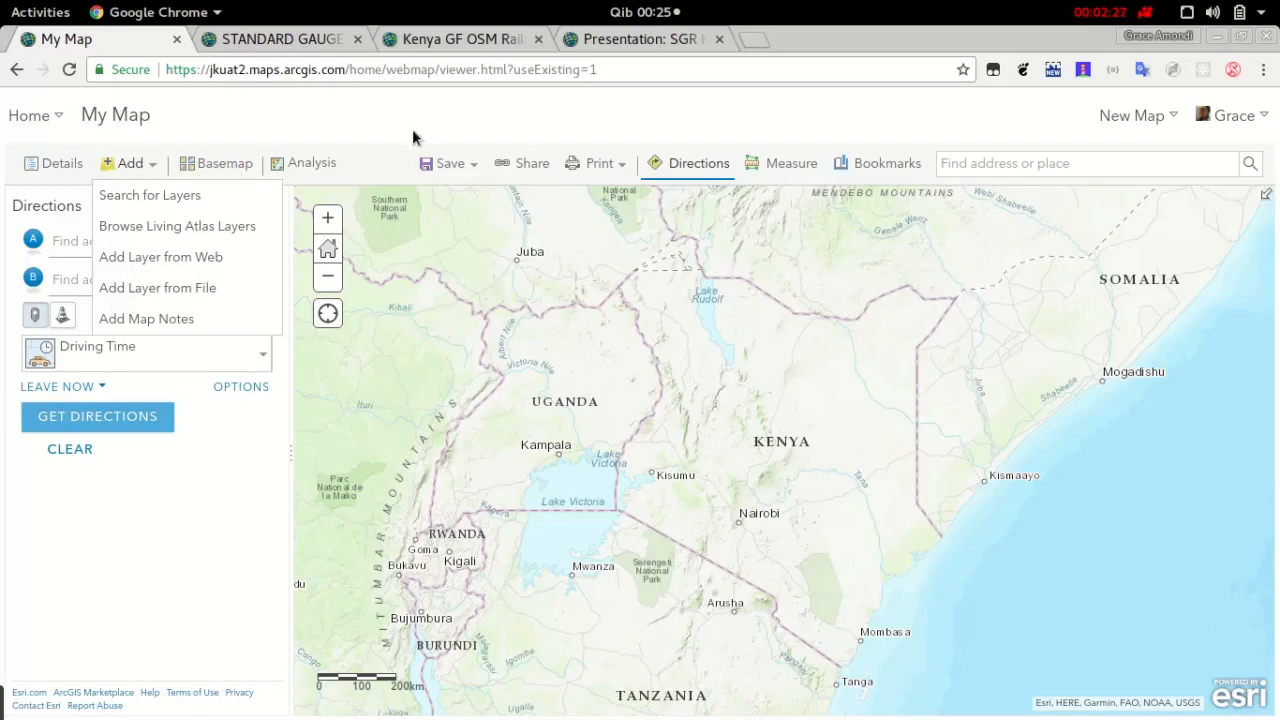
left_click(472, 40)
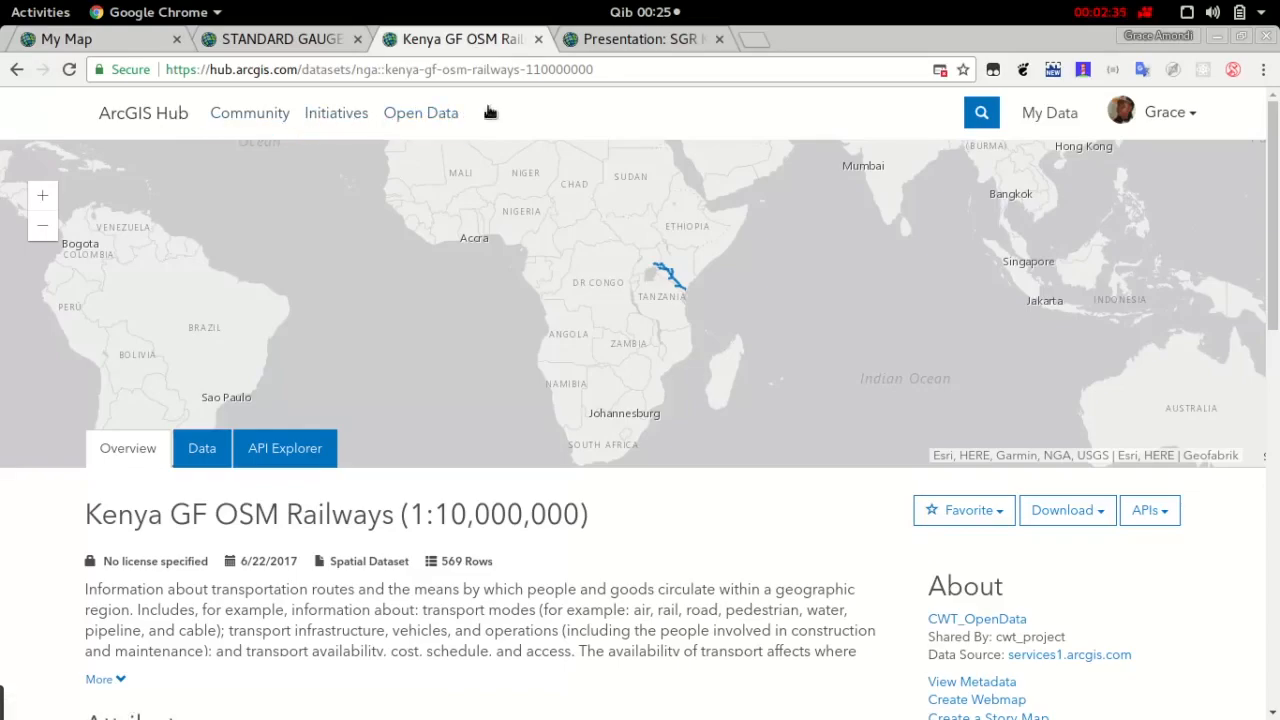
scroll(363, 536, "down", 2)
scroll(363, 536, "up", 2)
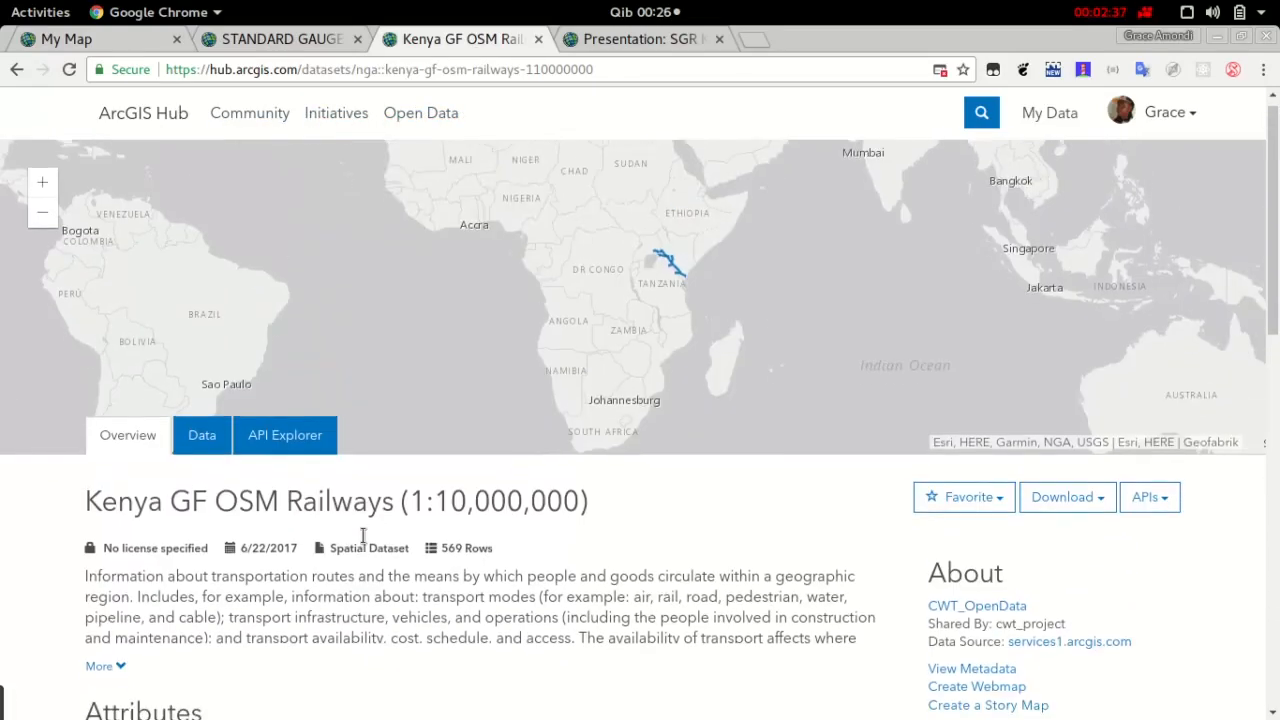
scroll(380, 515, "down", 2)
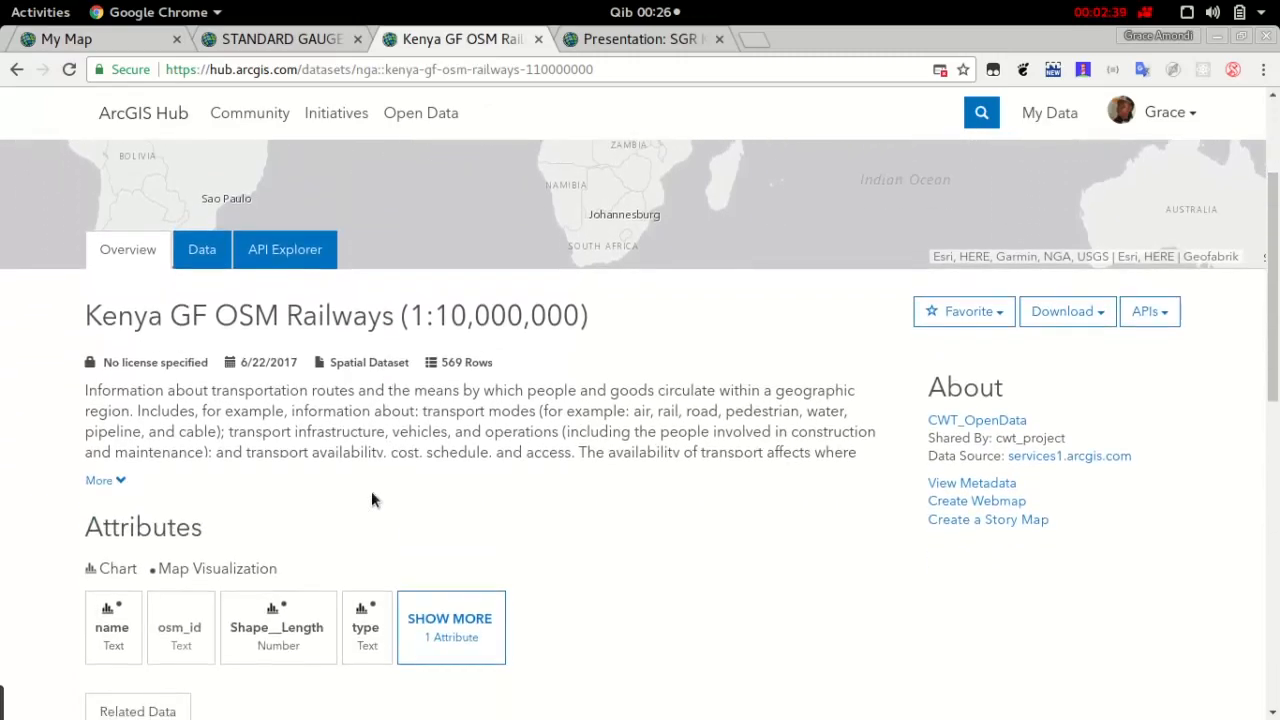
scroll(366, 500, "down", 2)
scroll(364, 500, "up", 4)
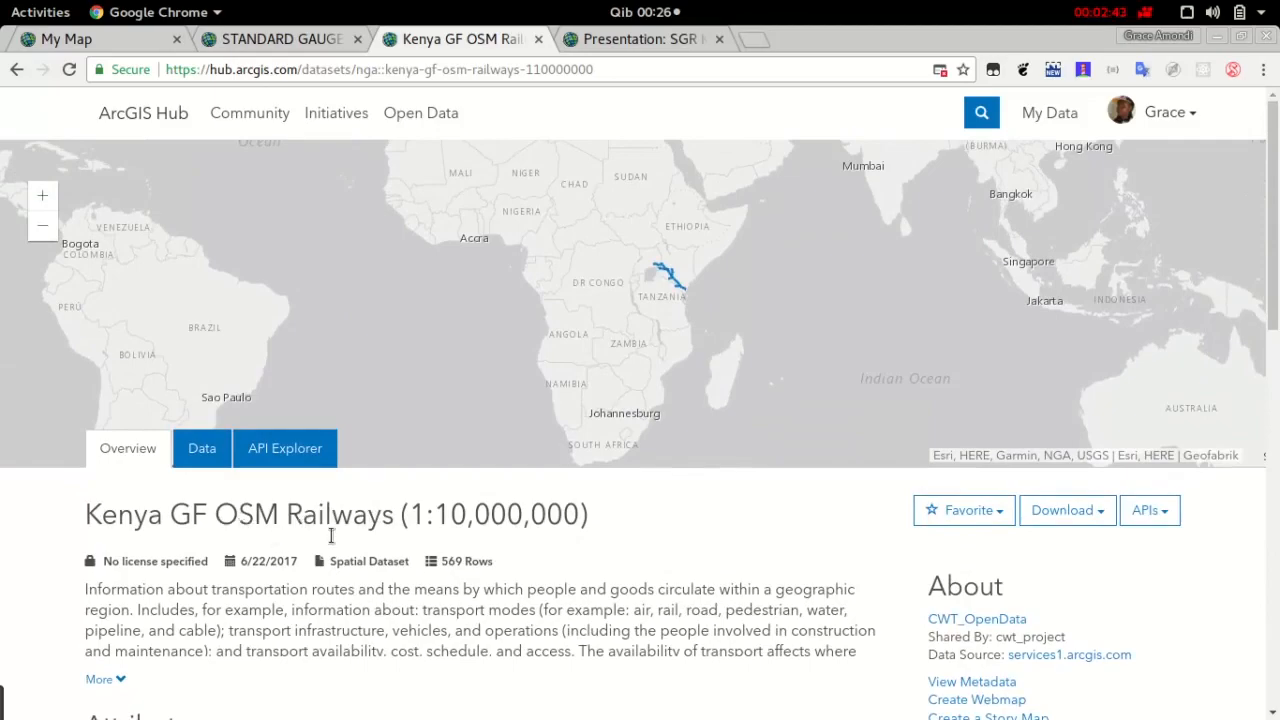
scroll(400, 510, "down", 5)
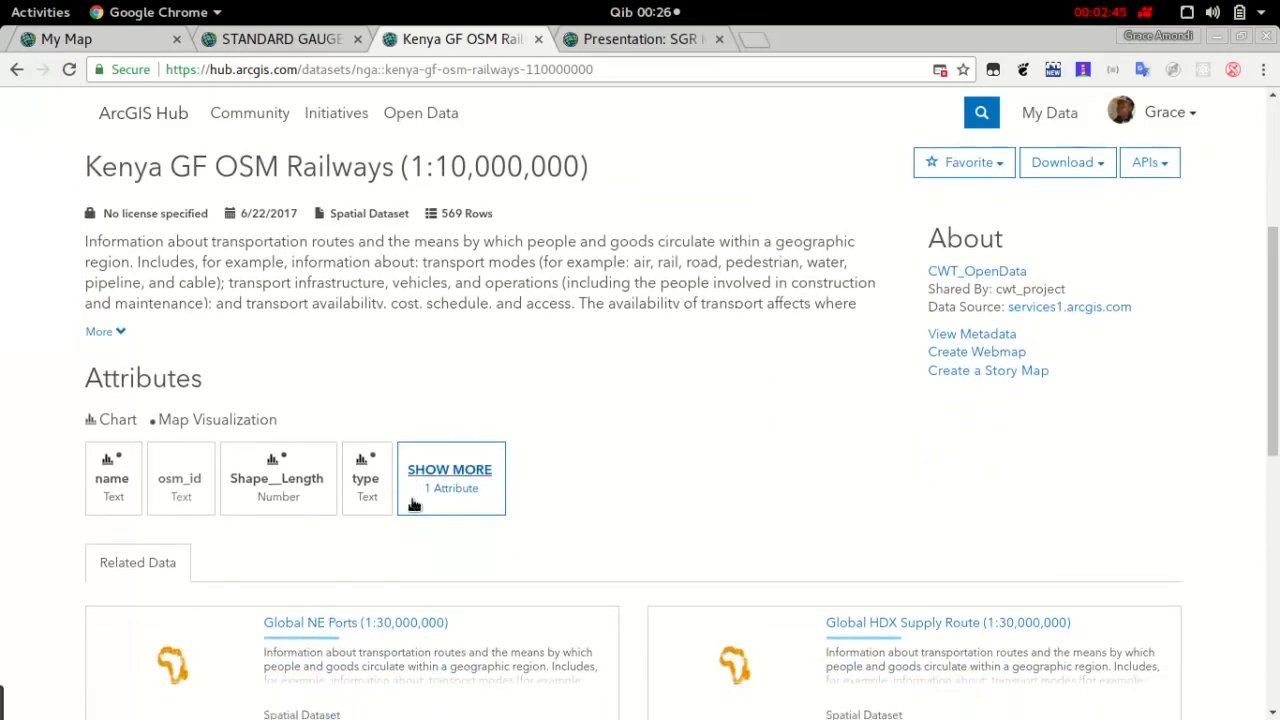
scroll(406, 494, "up", 5)
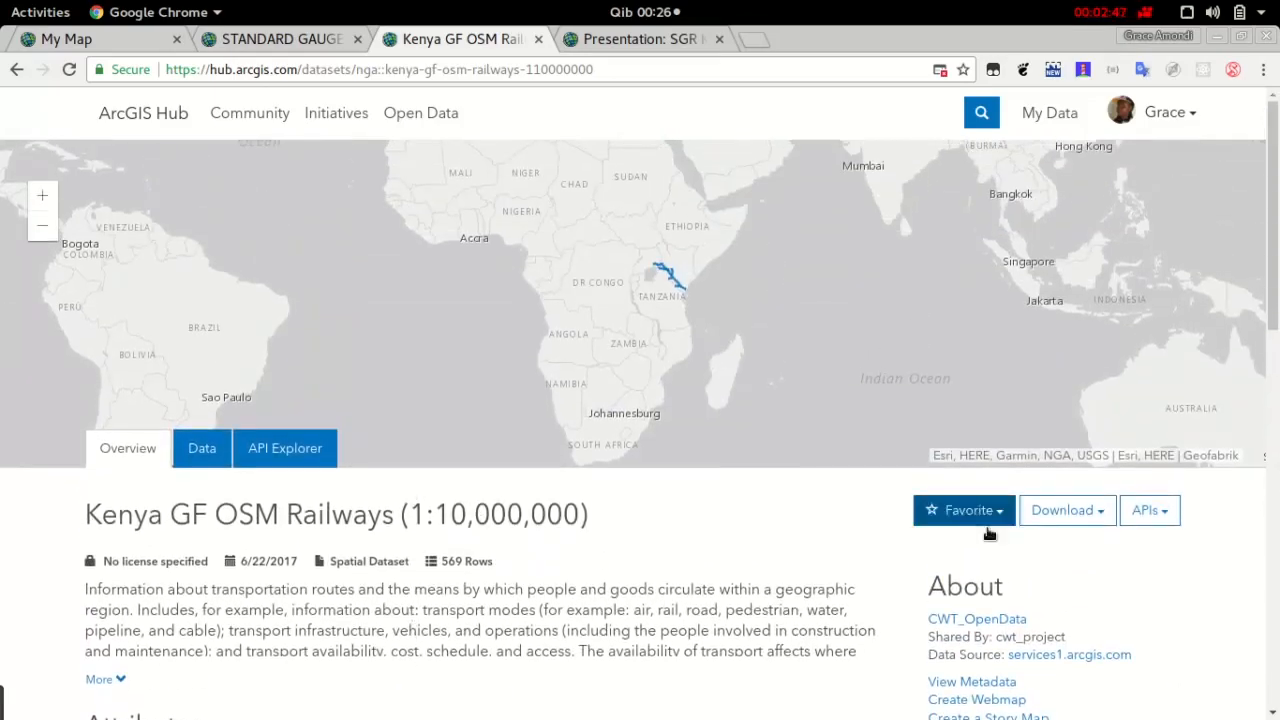
Check which download formats are offered for the full railways dataset
left_click(1062, 510)
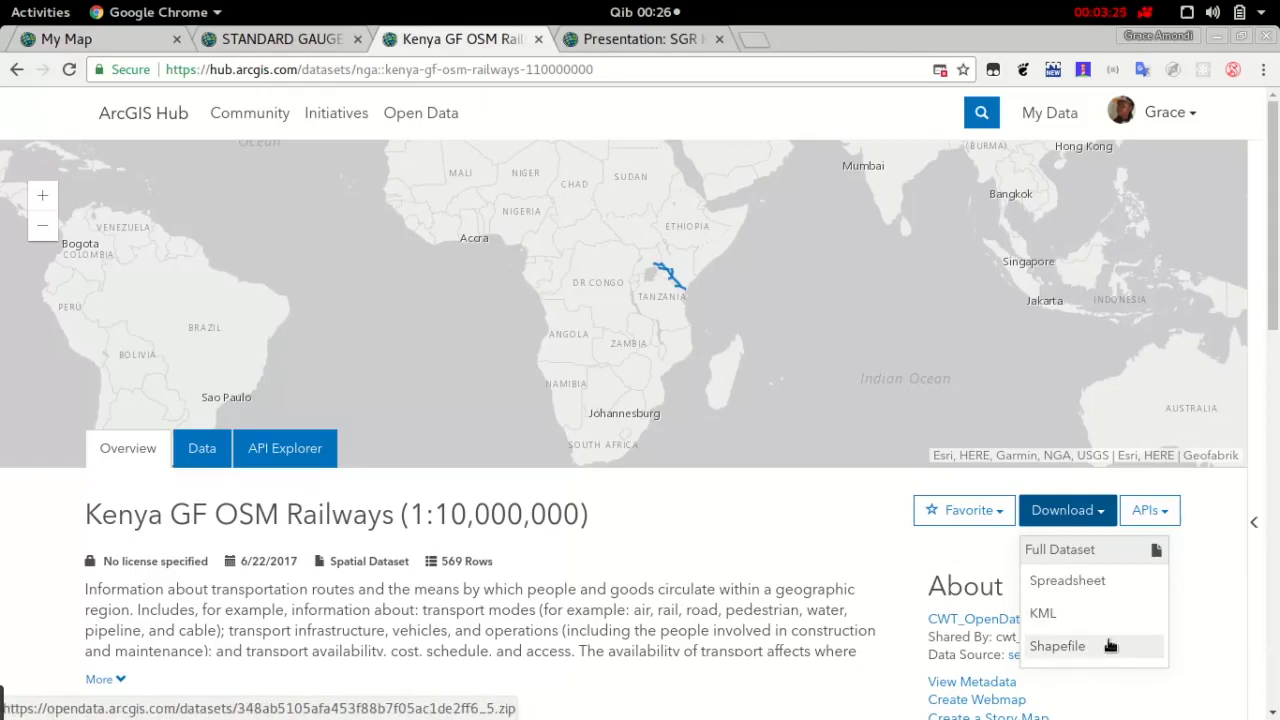
left_click(1088, 527)
scroll(1046, 547, "down", 3)
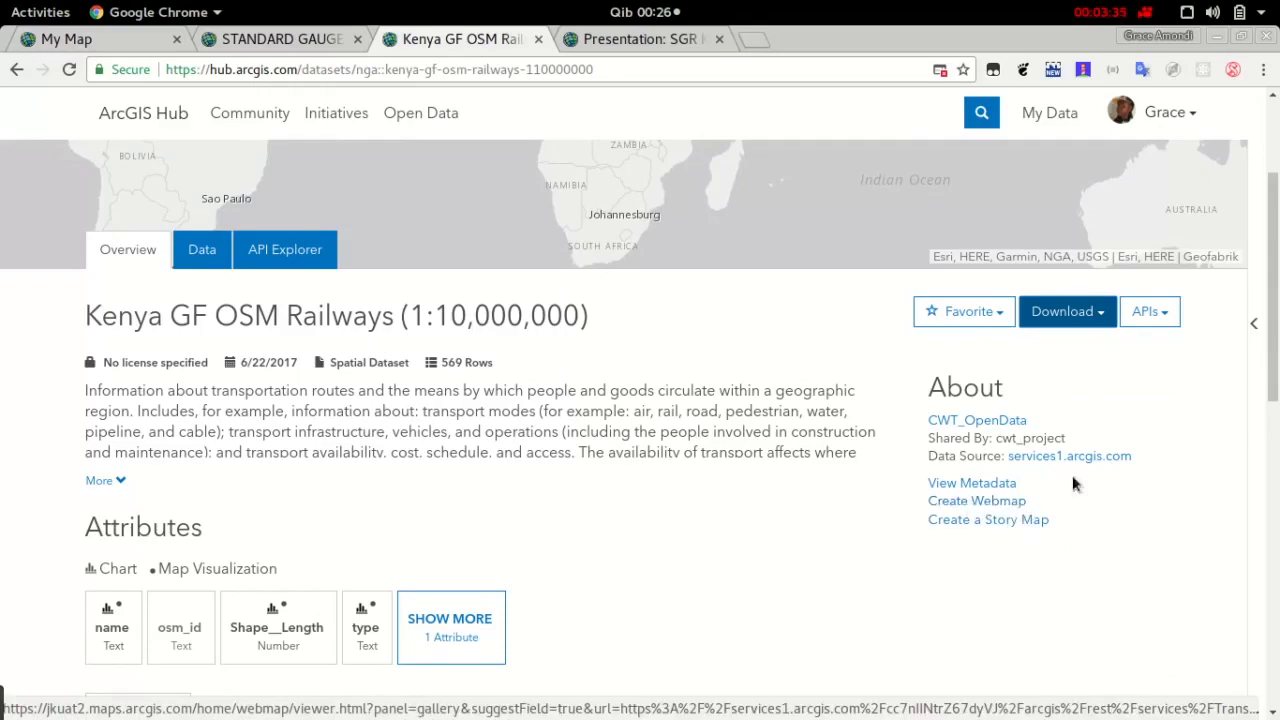
left_click(1107, 318)
left_click(1107, 318)
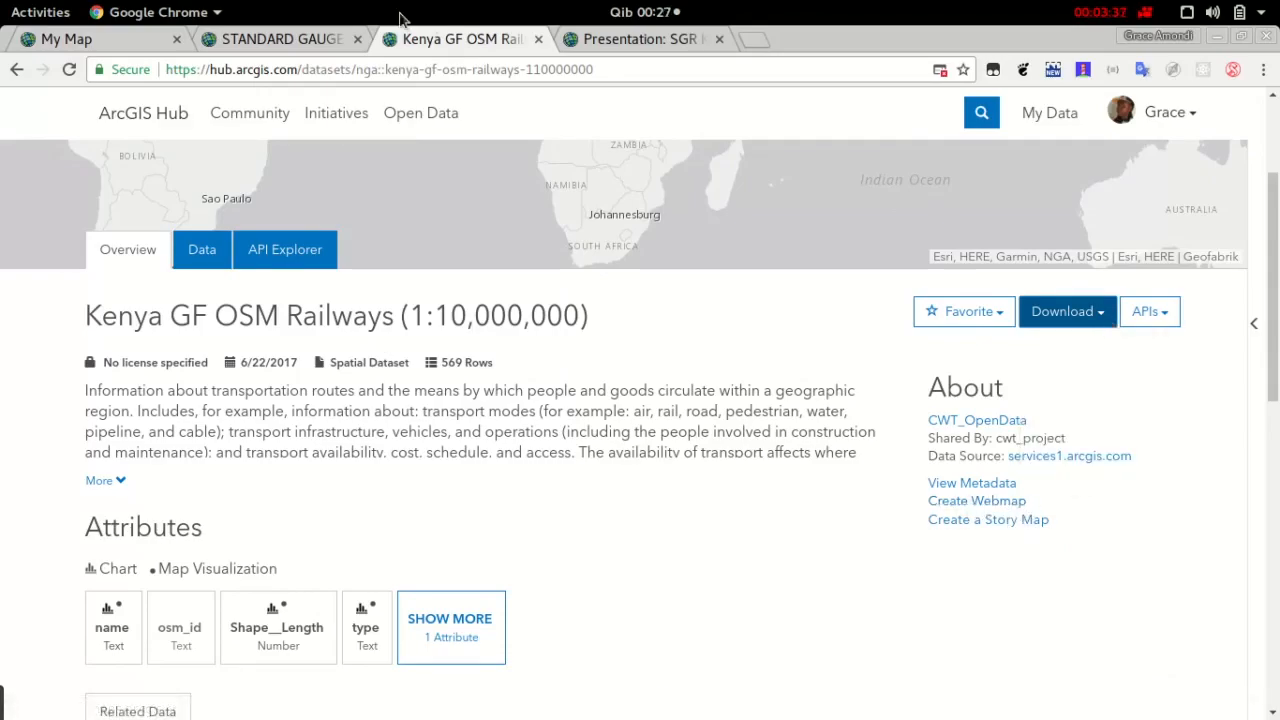
left_click(128, 42)
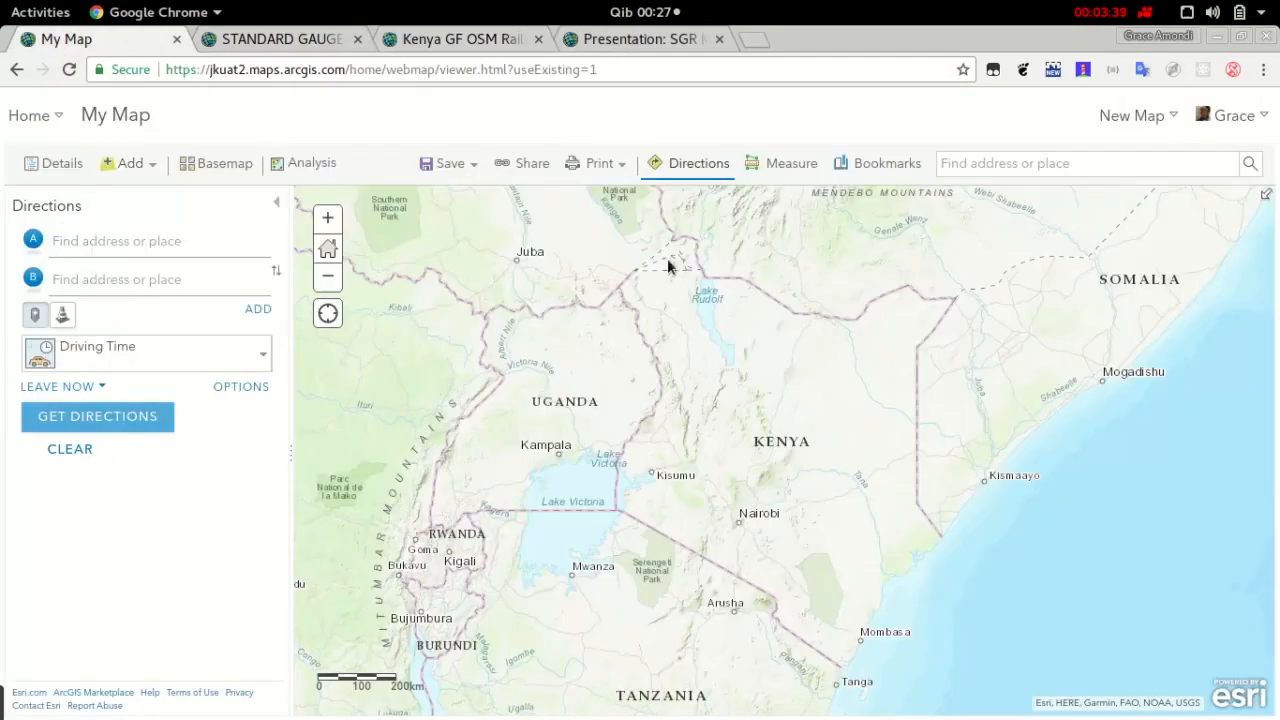
left_click(470, 47)
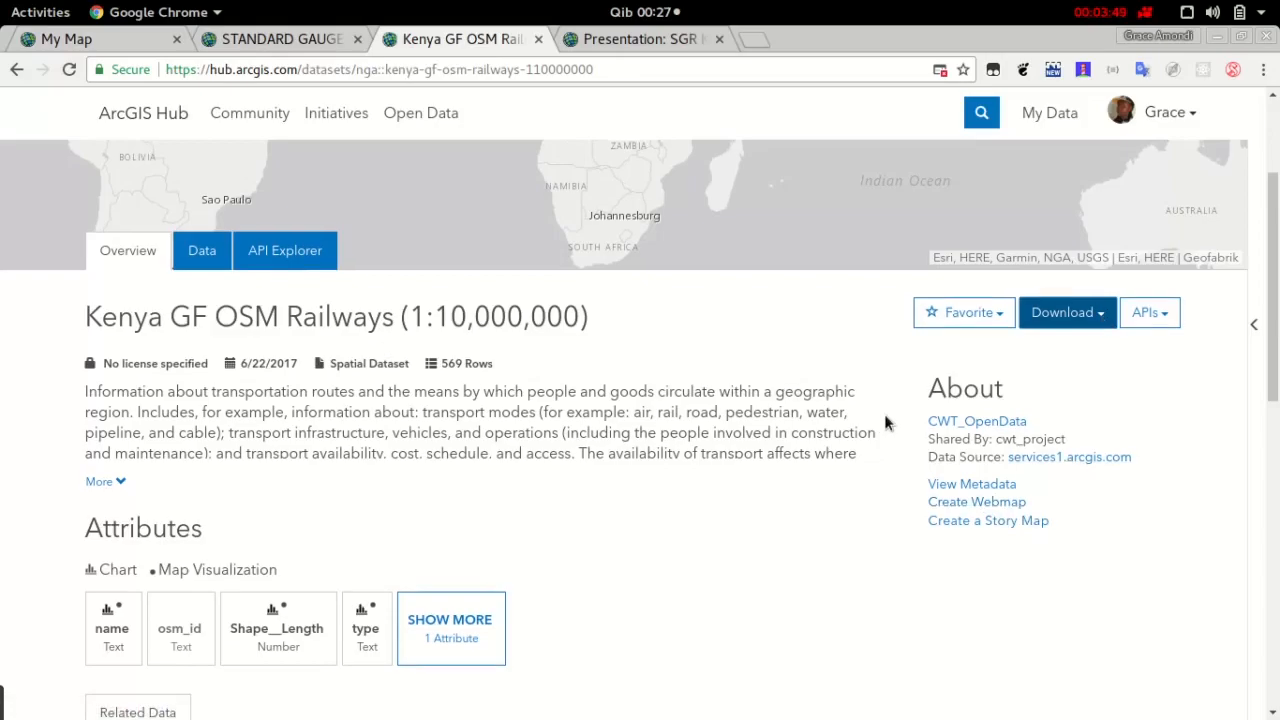
scroll(745, 302, "up", 3)
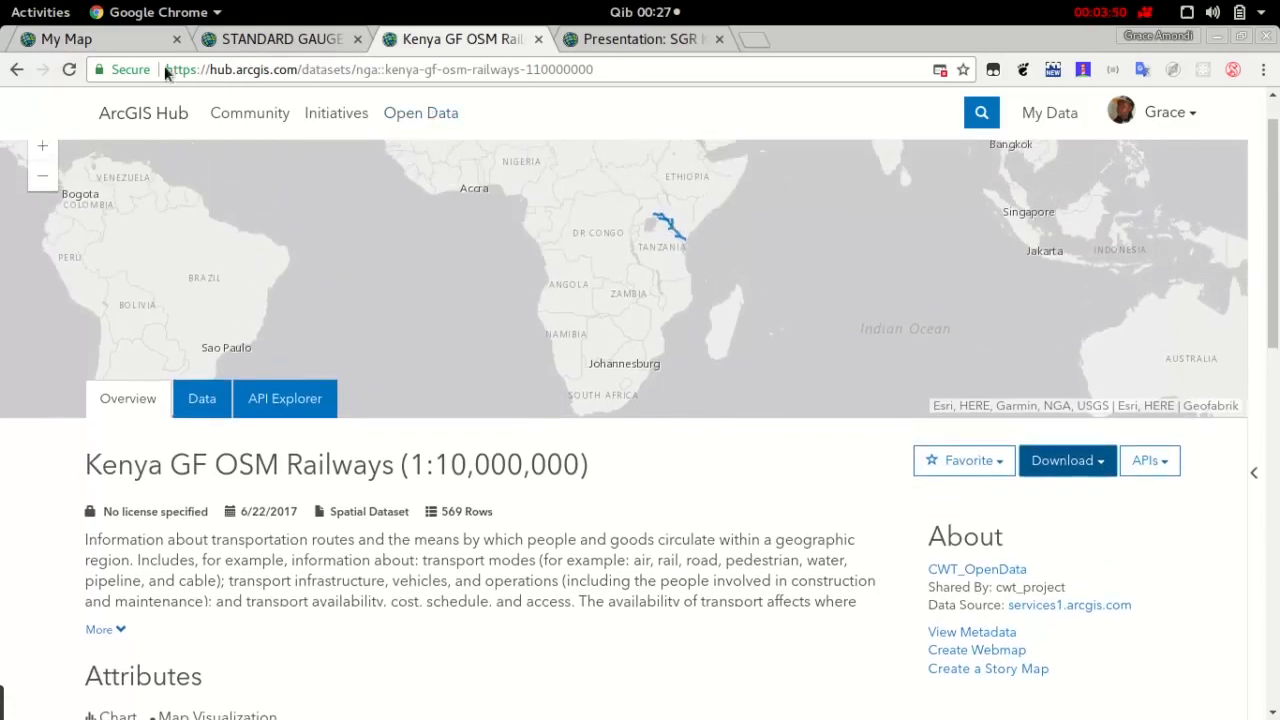
Import Kenya_GF_OSM_Railways_1%3A10000000.zip from the Downloads folder into My Map as a layer, with features generalized for web display
left_click(99, 45)
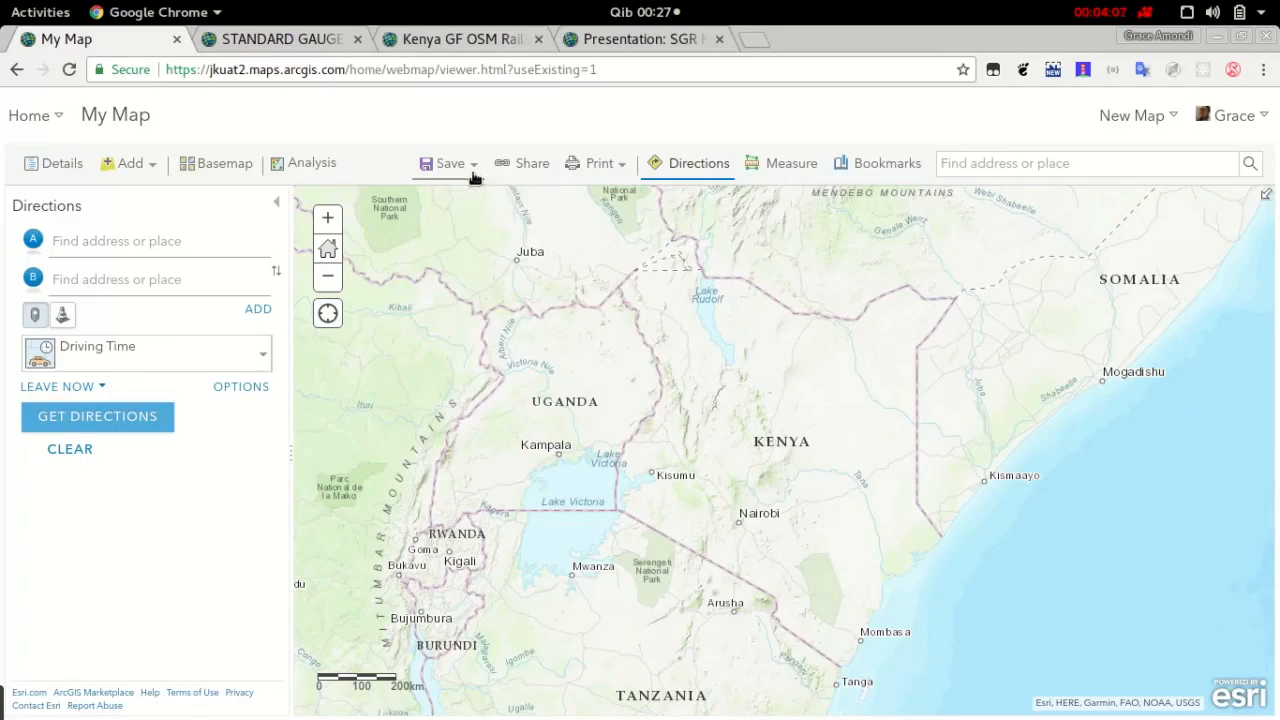
left_click(145, 170)
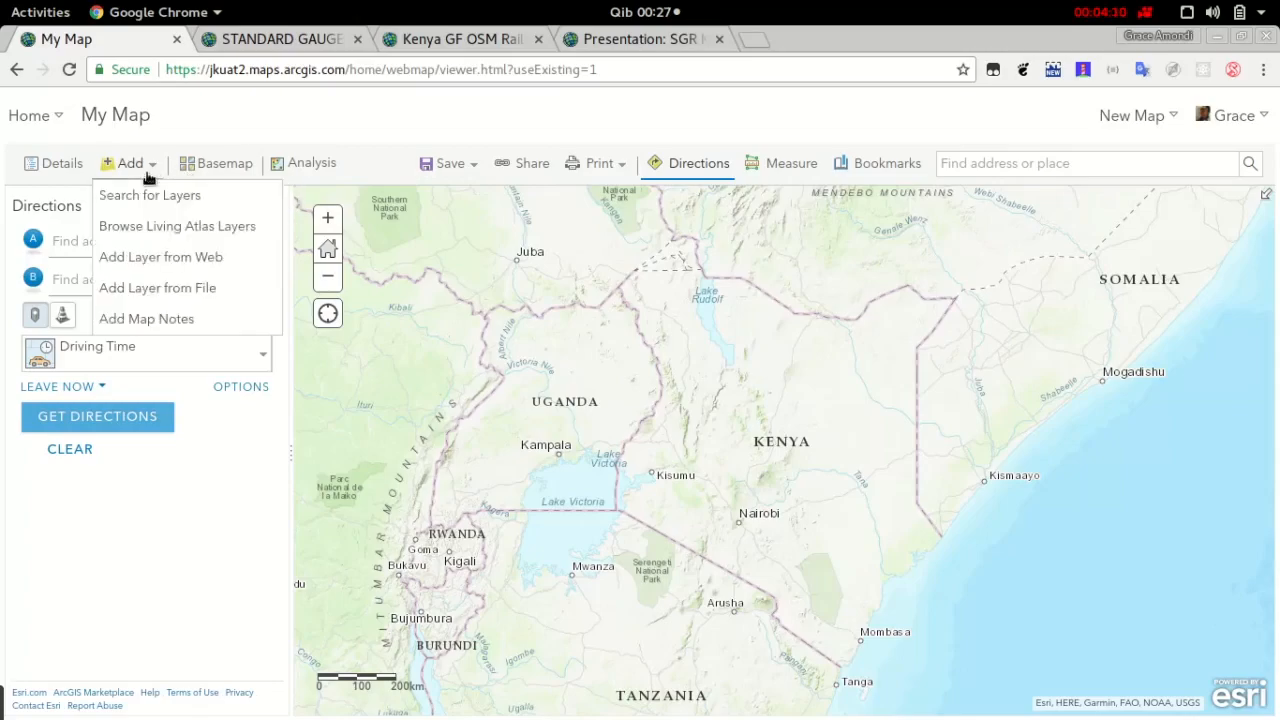
left_click(174, 294)
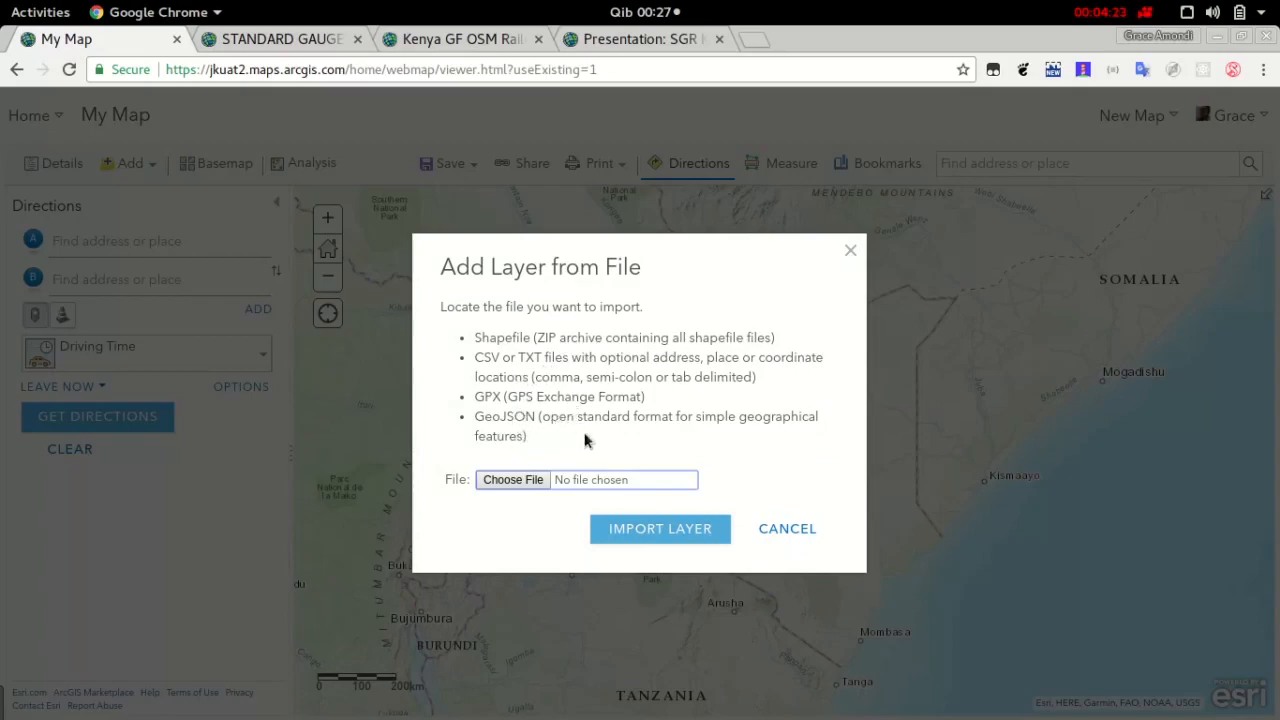
left_click(522, 482)
left_click(566, 302)
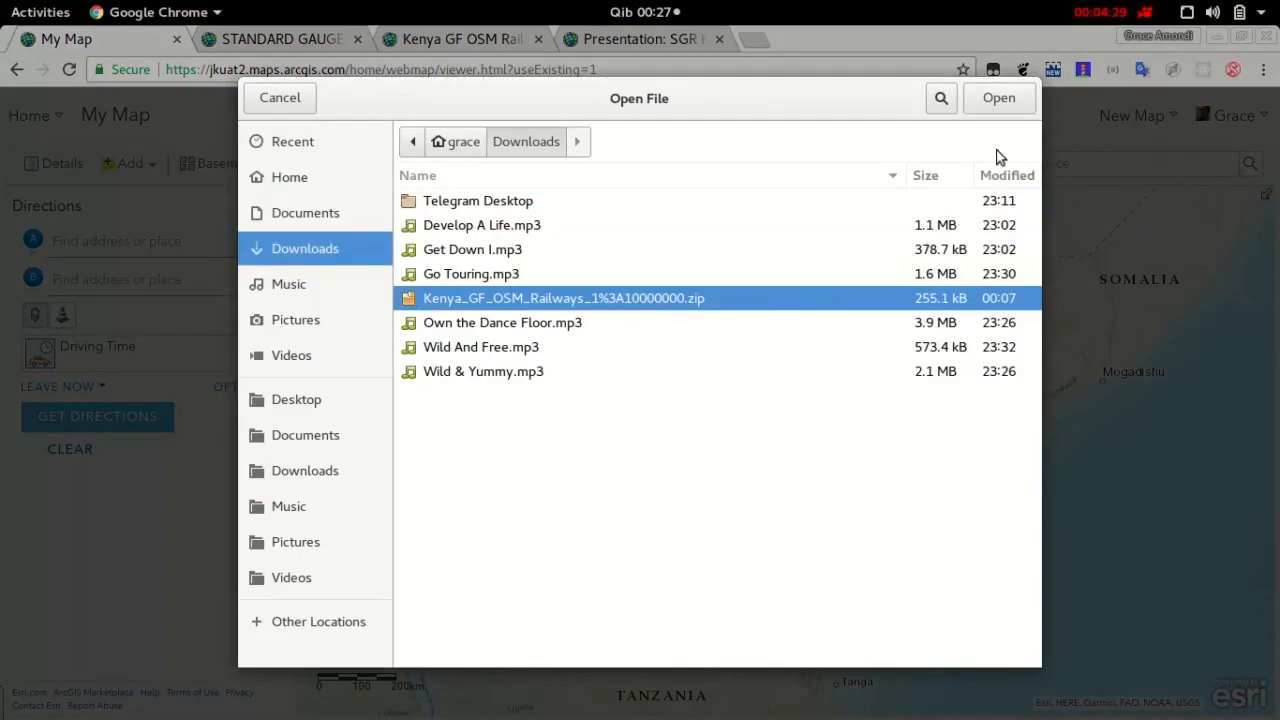
left_click(1010, 106)
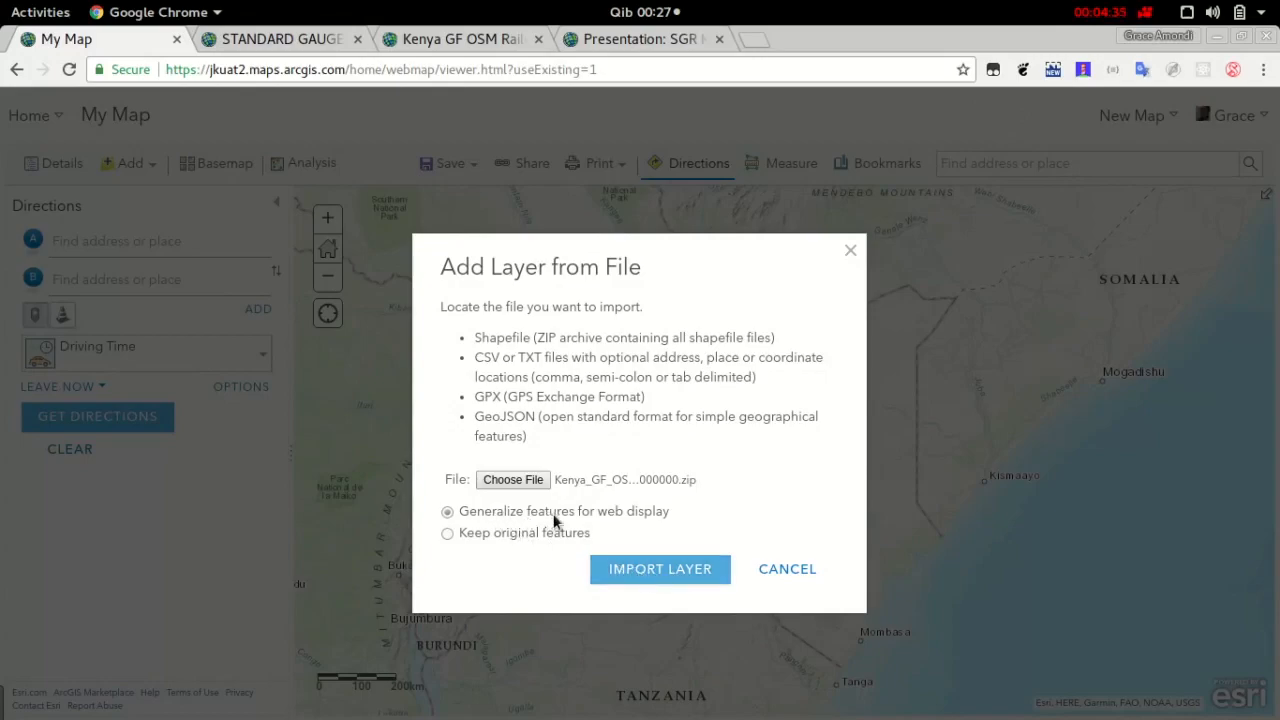
left_click(659, 572)
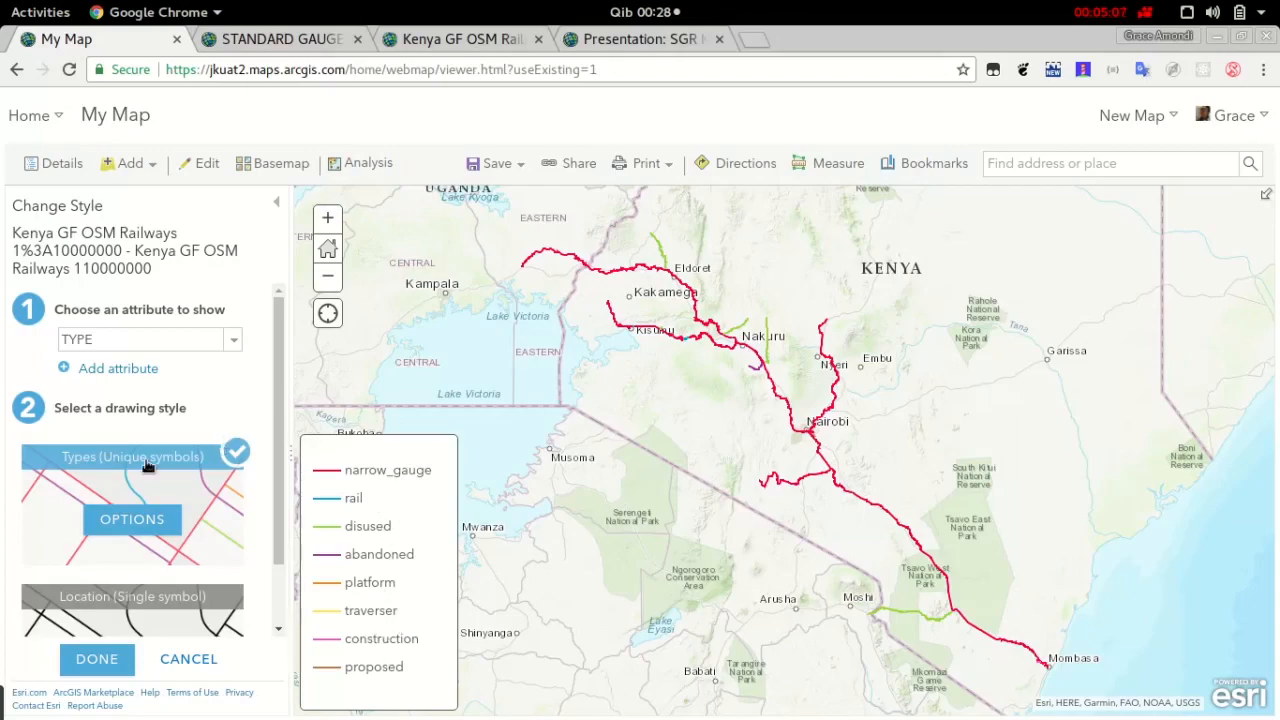
Set NAME as the attribute that styles the Kenya GF OSM Railways layer
scroll(176, 449, "down", 1)
scroll(176, 455, "up", 1)
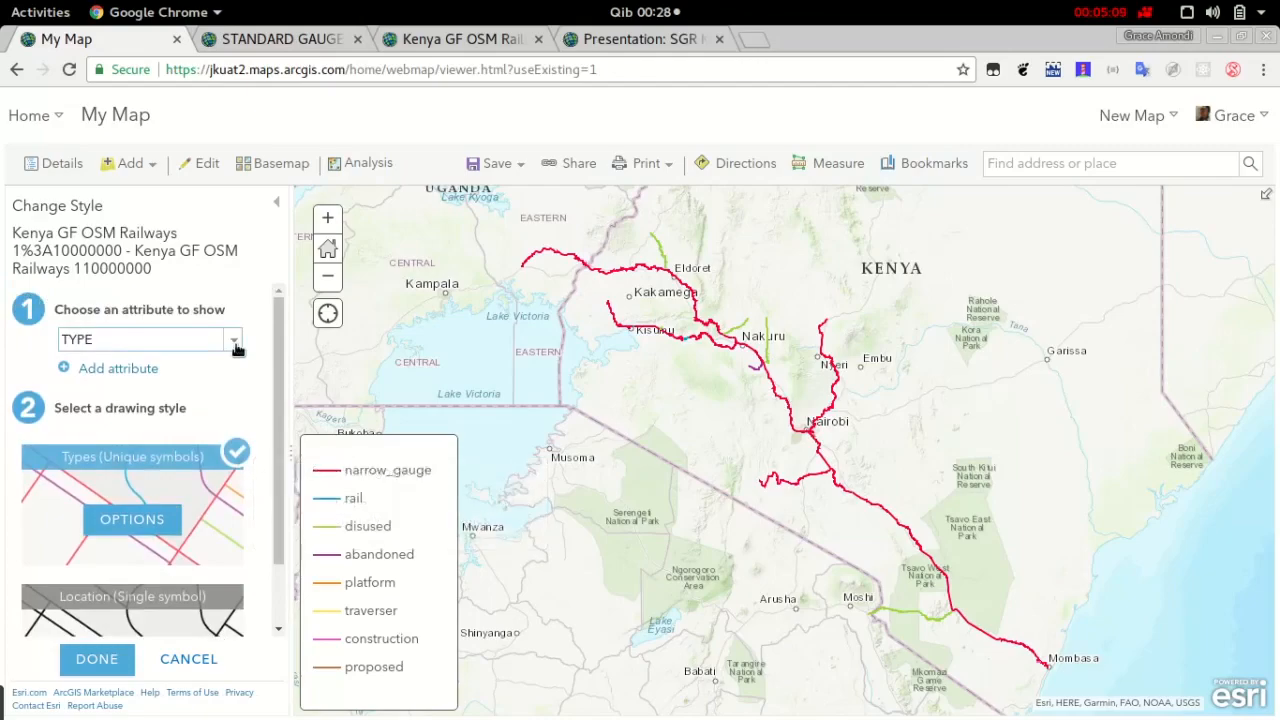
left_click(233, 340)
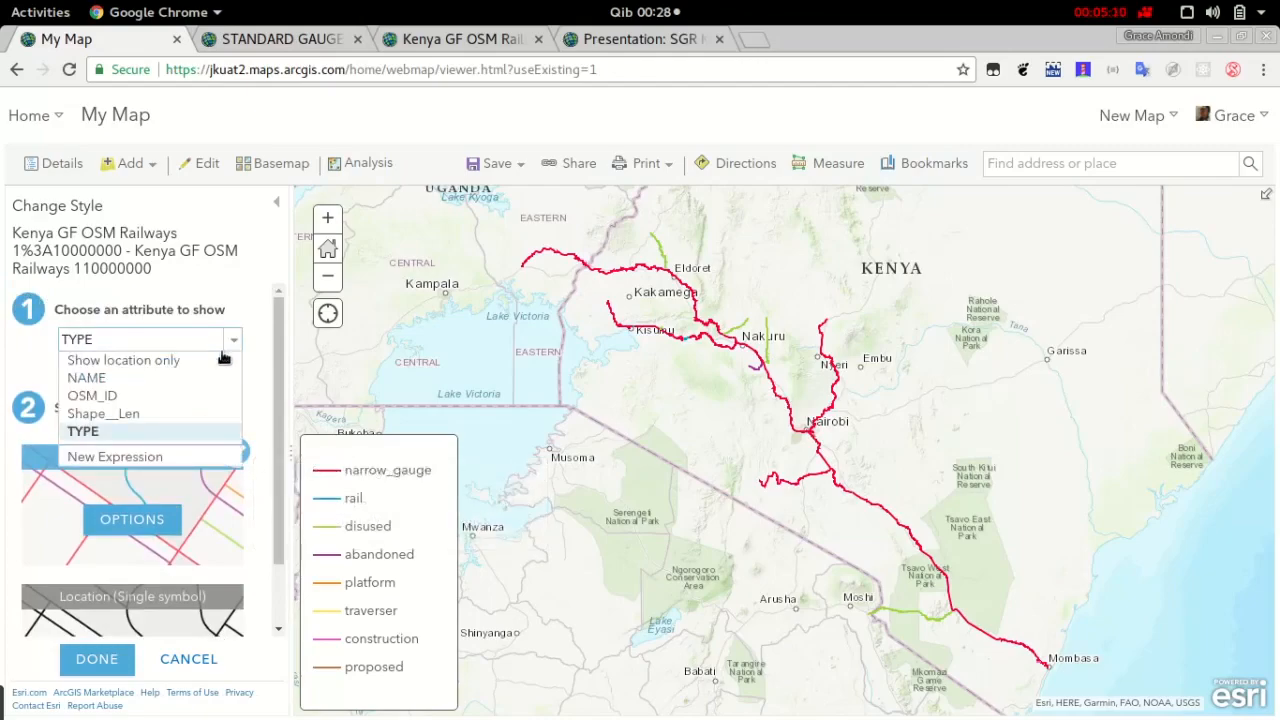
left_click(168, 381)
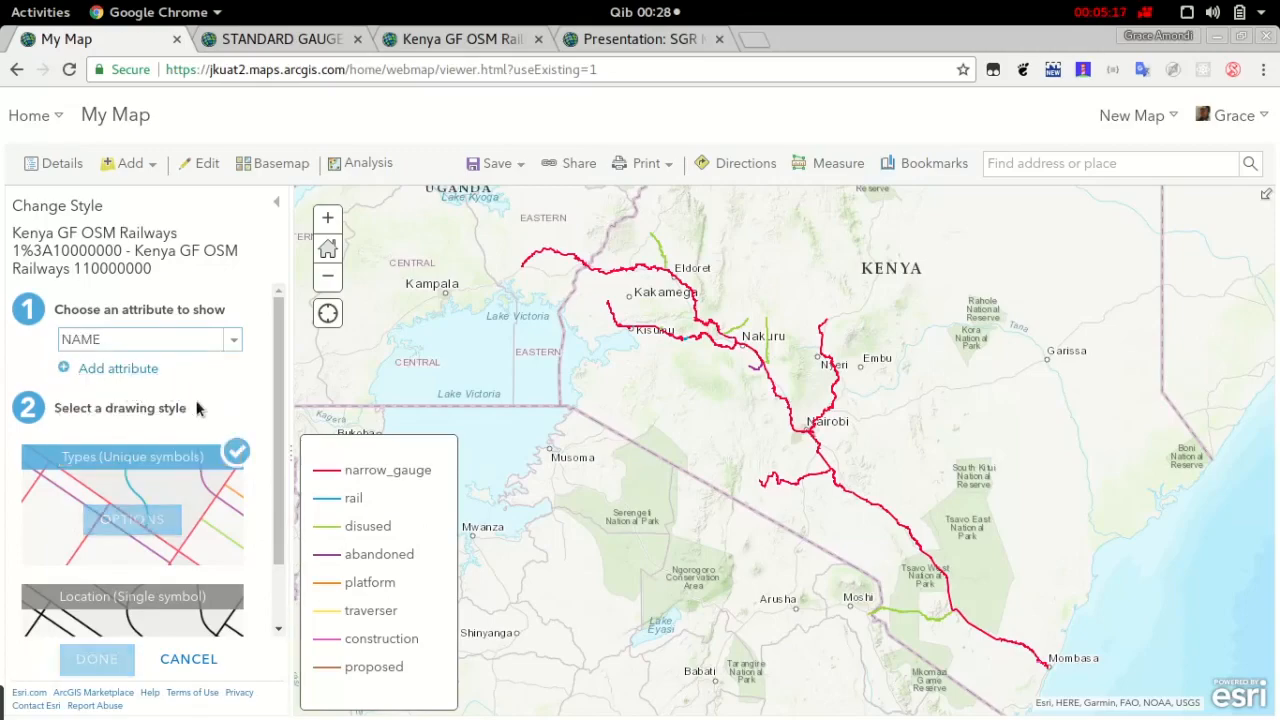
left_click(100, 370)
left_click(228, 374)
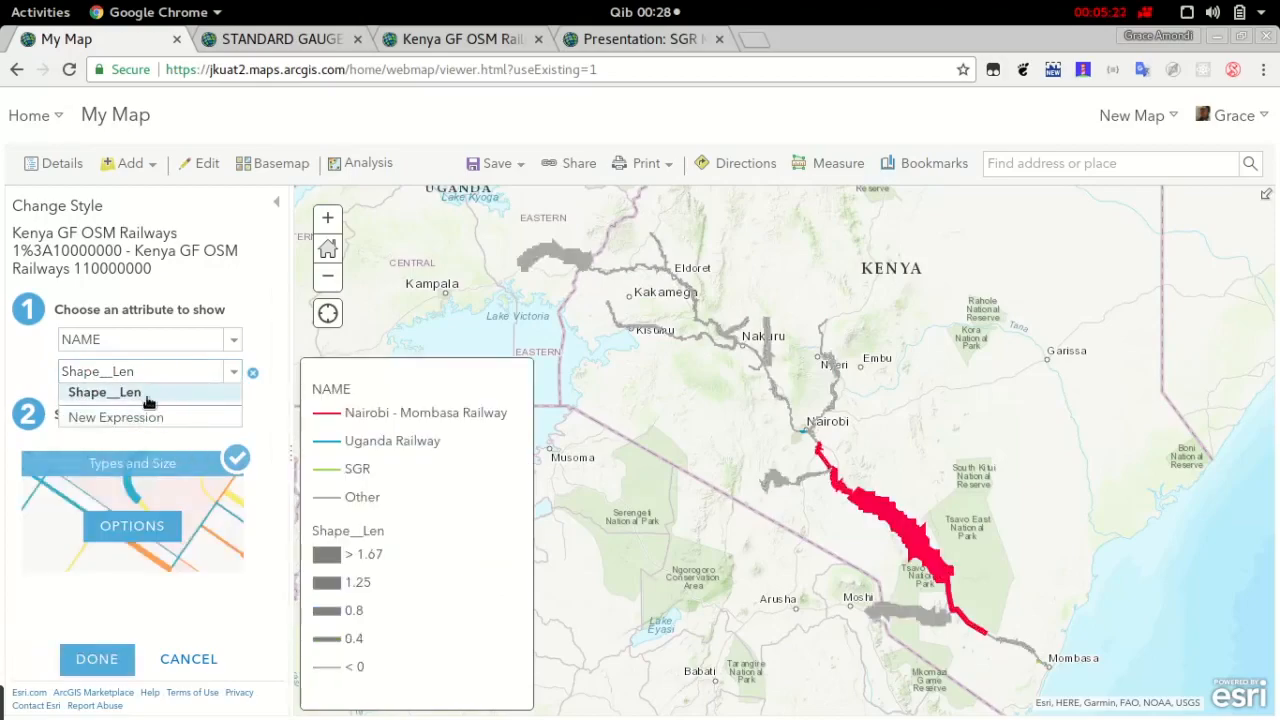
left_click(253, 373)
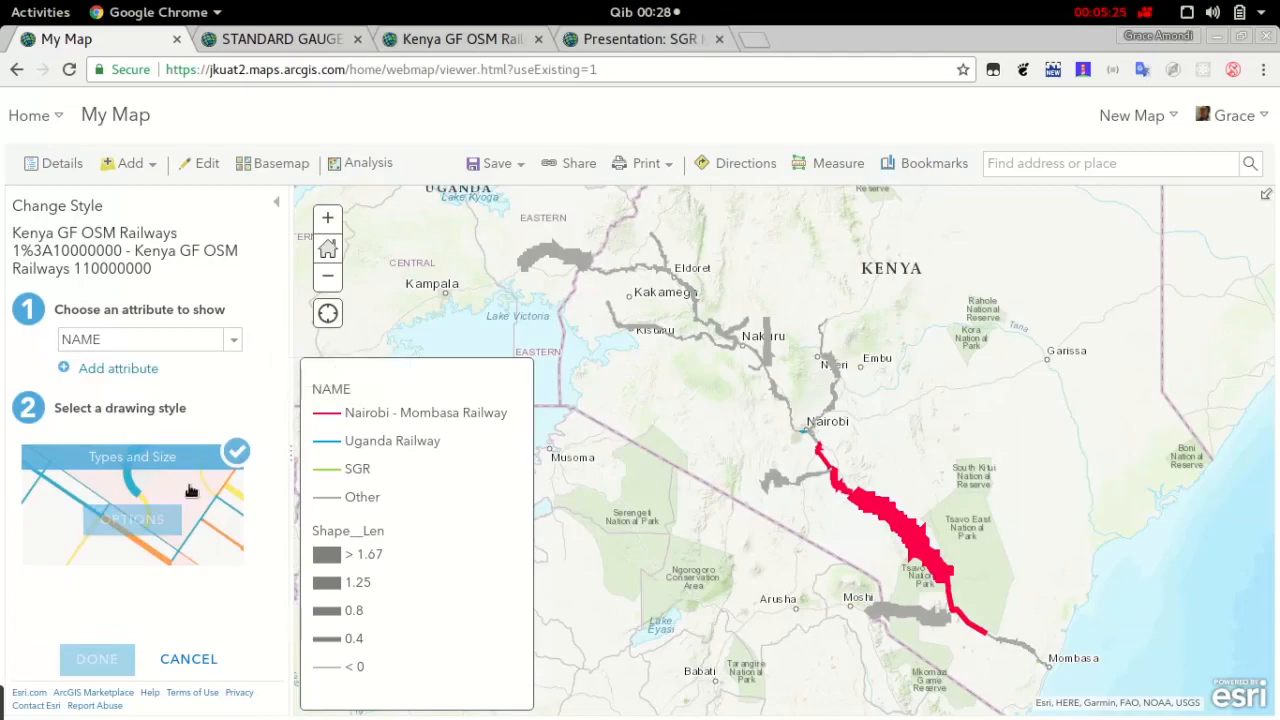
In the options of the drawing style, change the SGR line colour to dark blue #002673
left_click(162, 518)
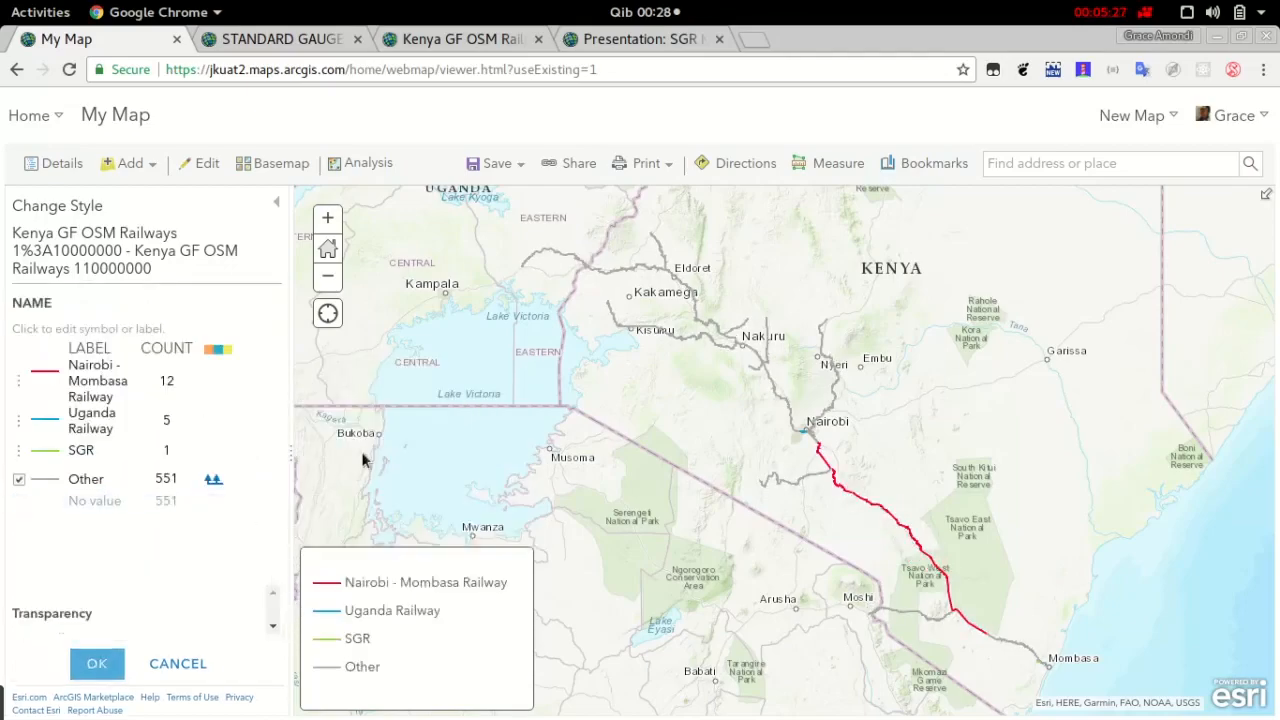
left_click(60, 455)
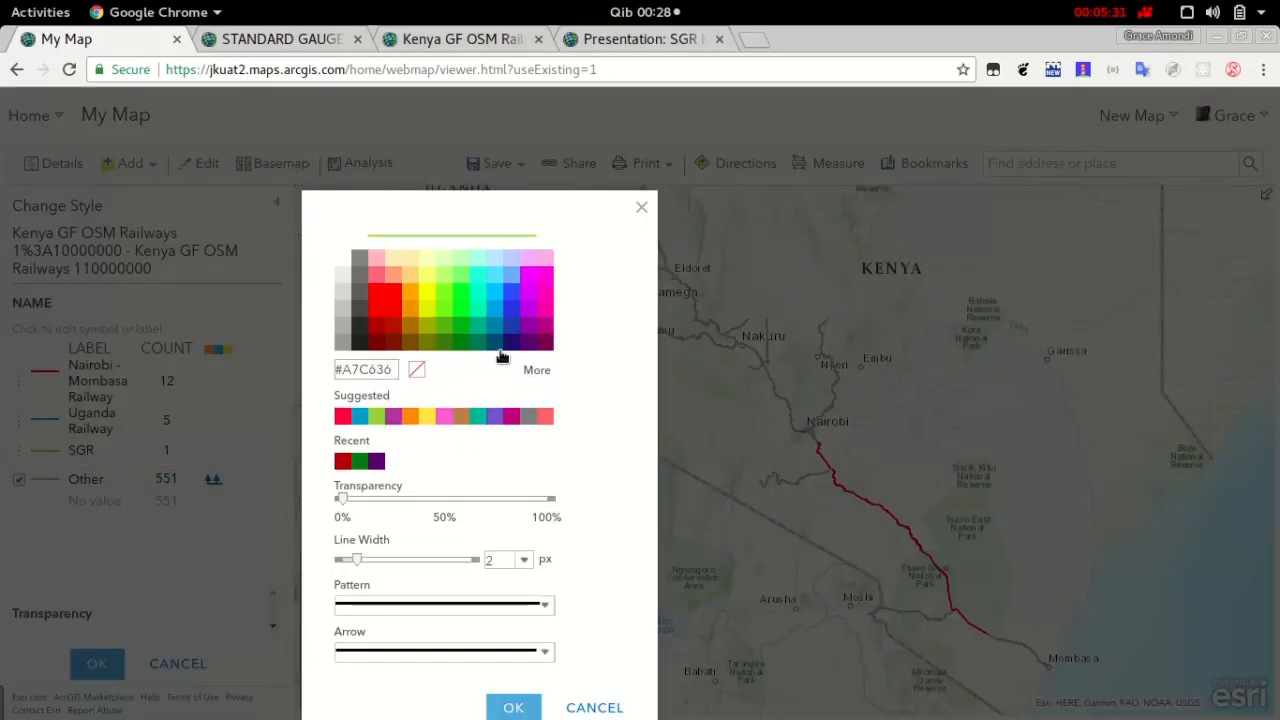
left_click(517, 345)
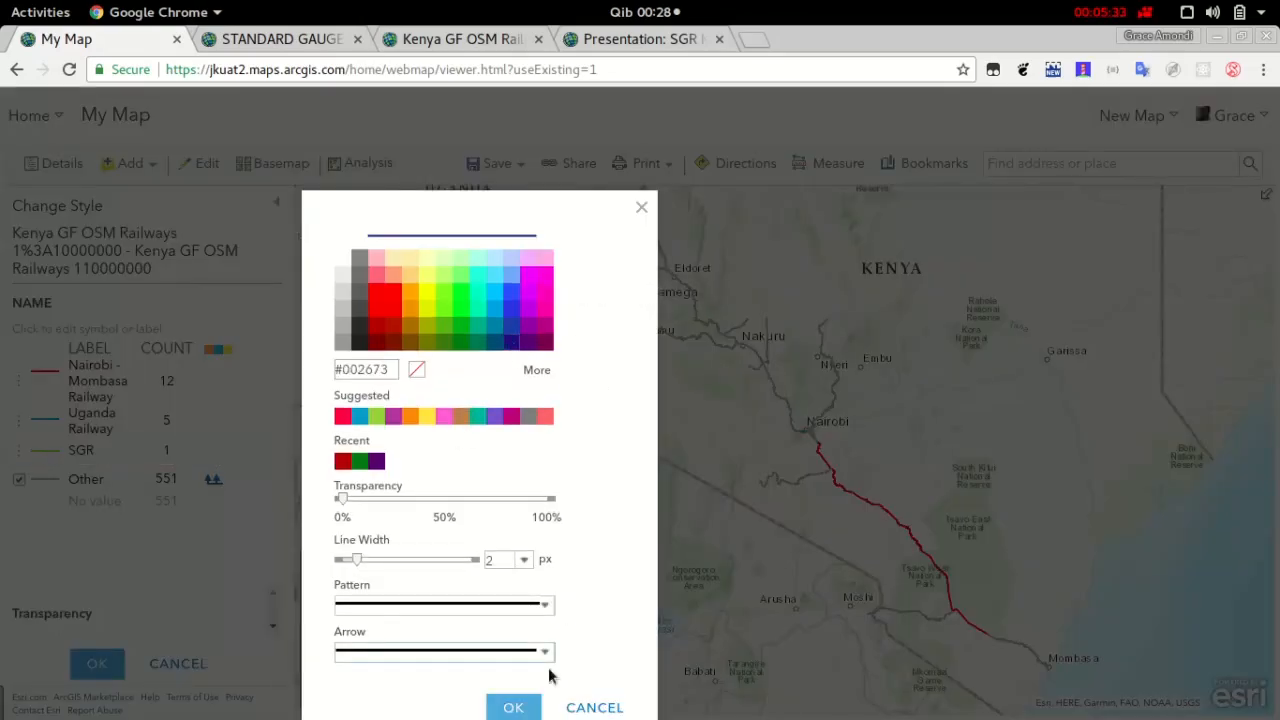
left_click(523, 708)
left_click(660, 645)
Change the line colour of the Other category to dark green #267300
left_click(47, 481)
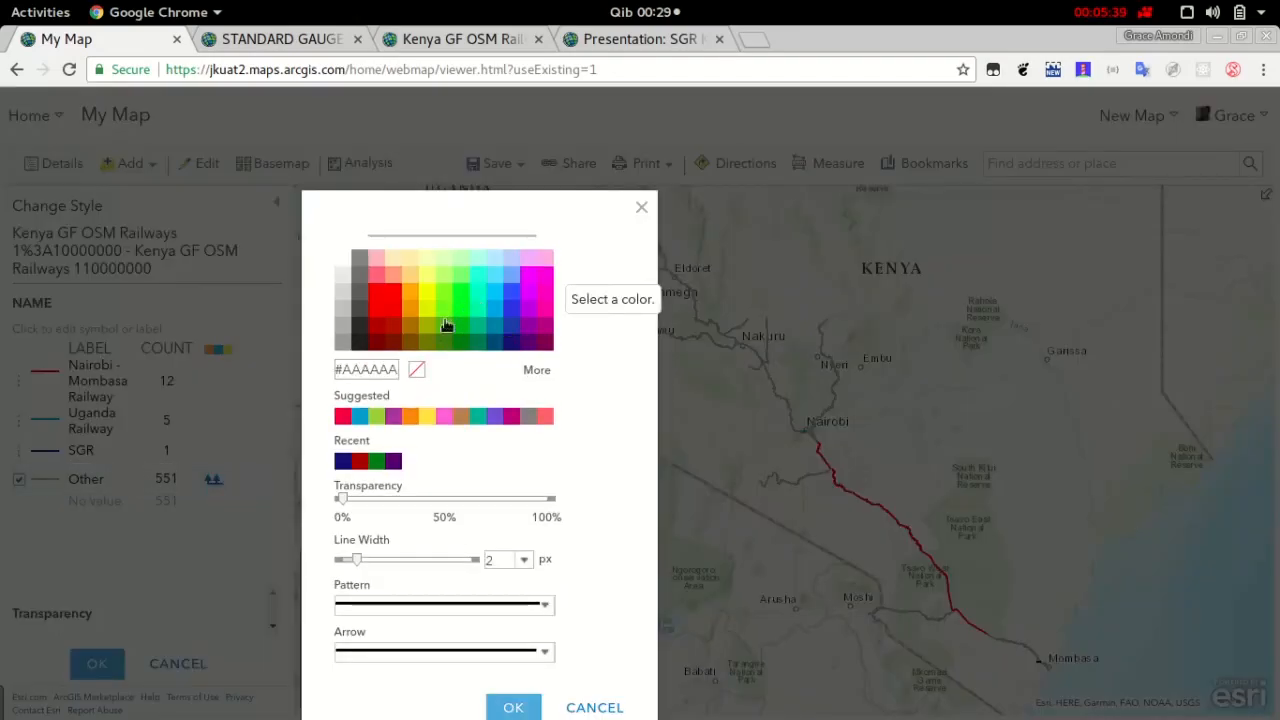
left_click(470, 345)
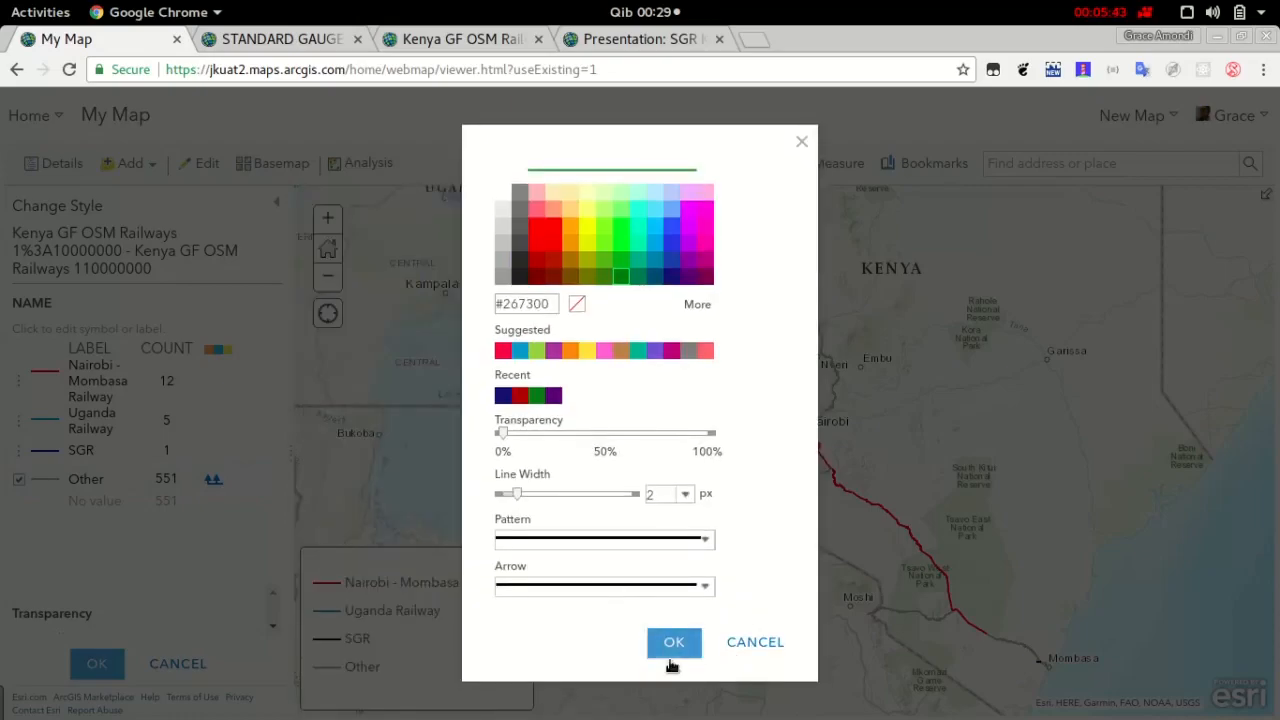
left_click(672, 645)
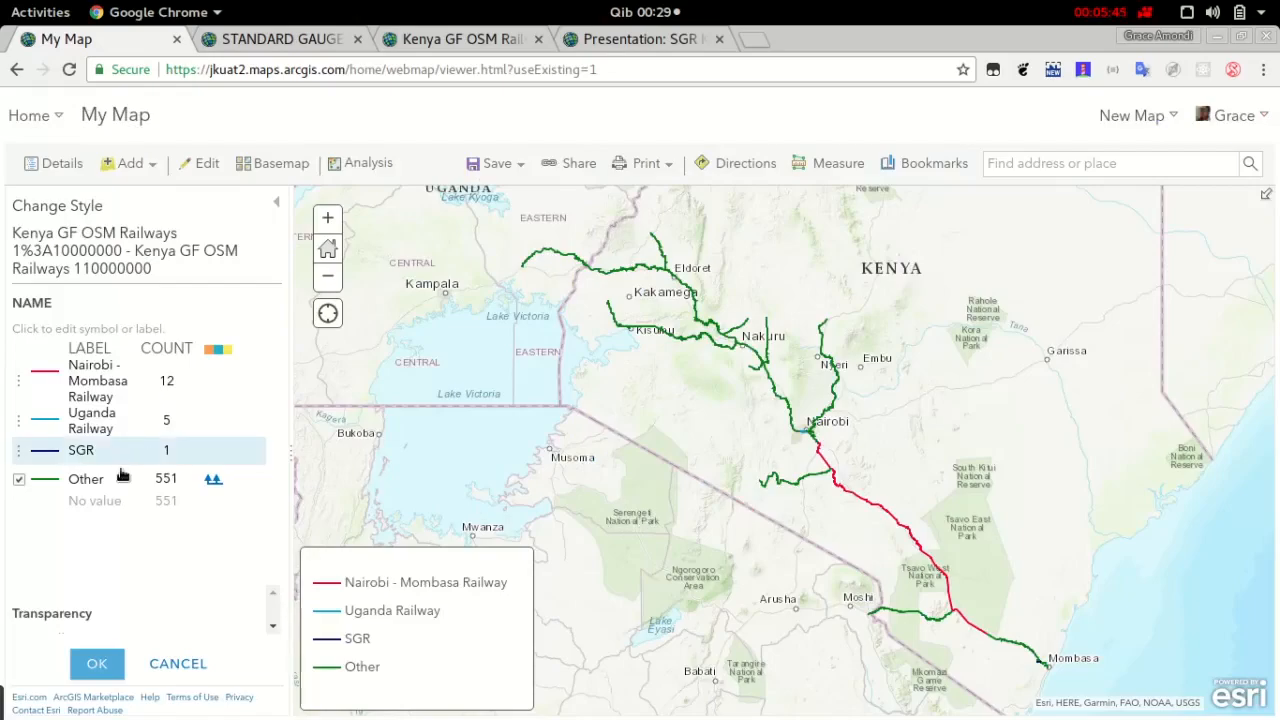
Change the Uganda Railway line colour to dark red and apply the finished style to the layer
left_click(45, 419)
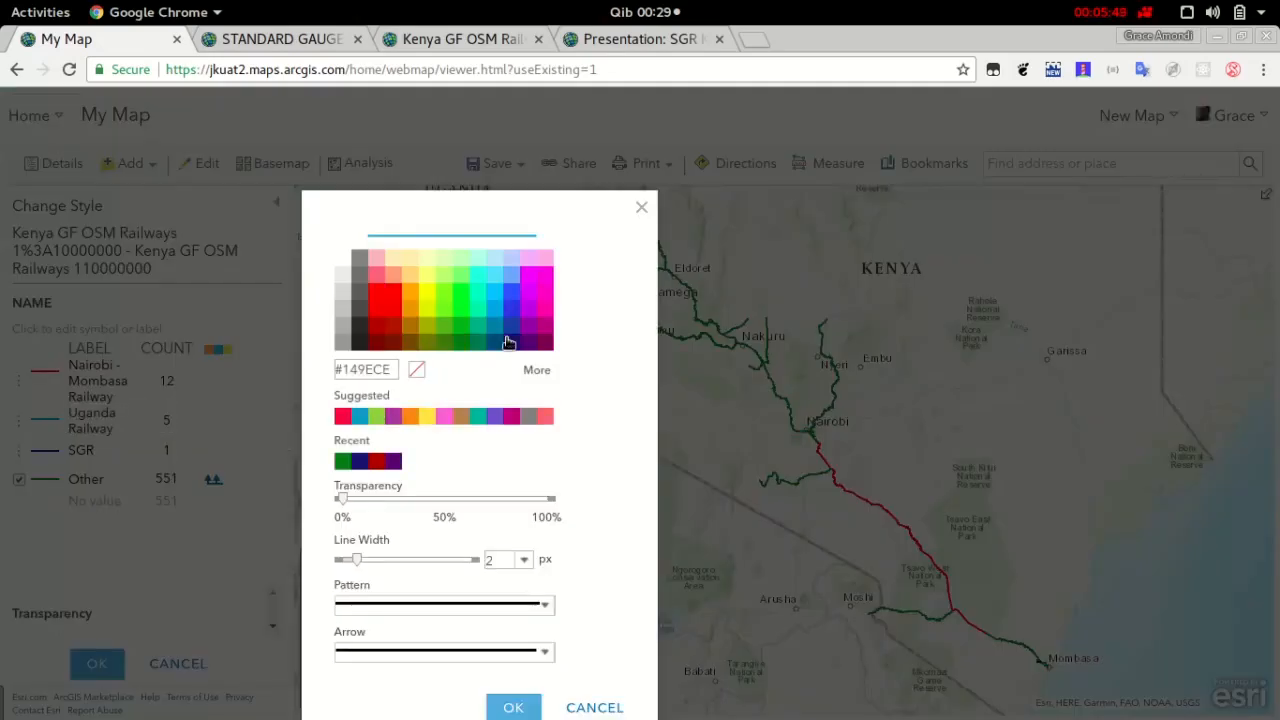
left_click(548, 344)
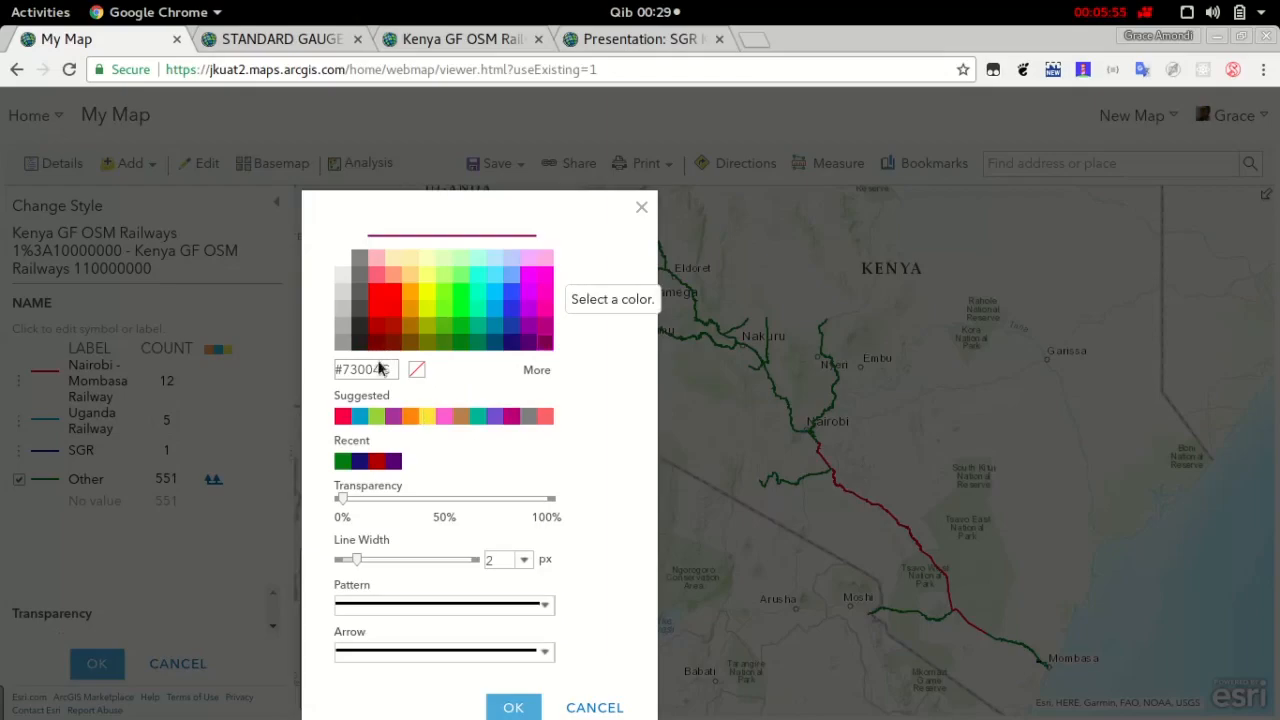
left_click(396, 346)
left_click(692, 643)
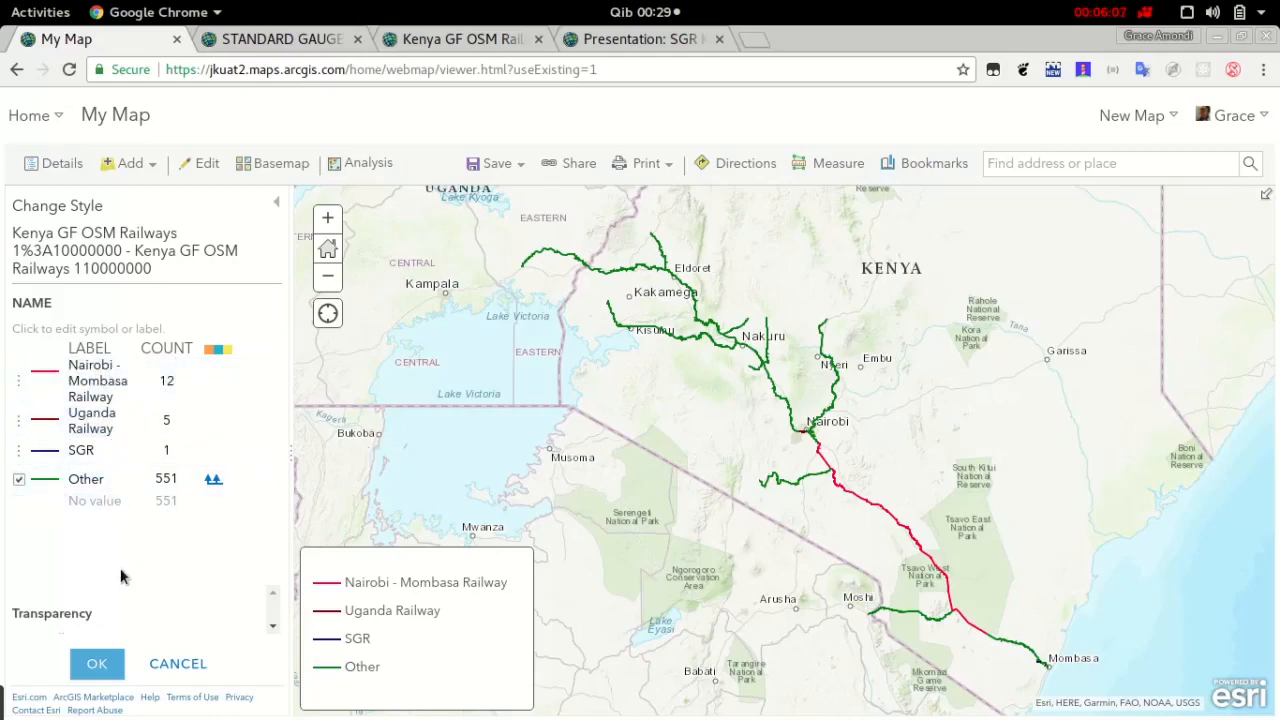
left_click(97, 664)
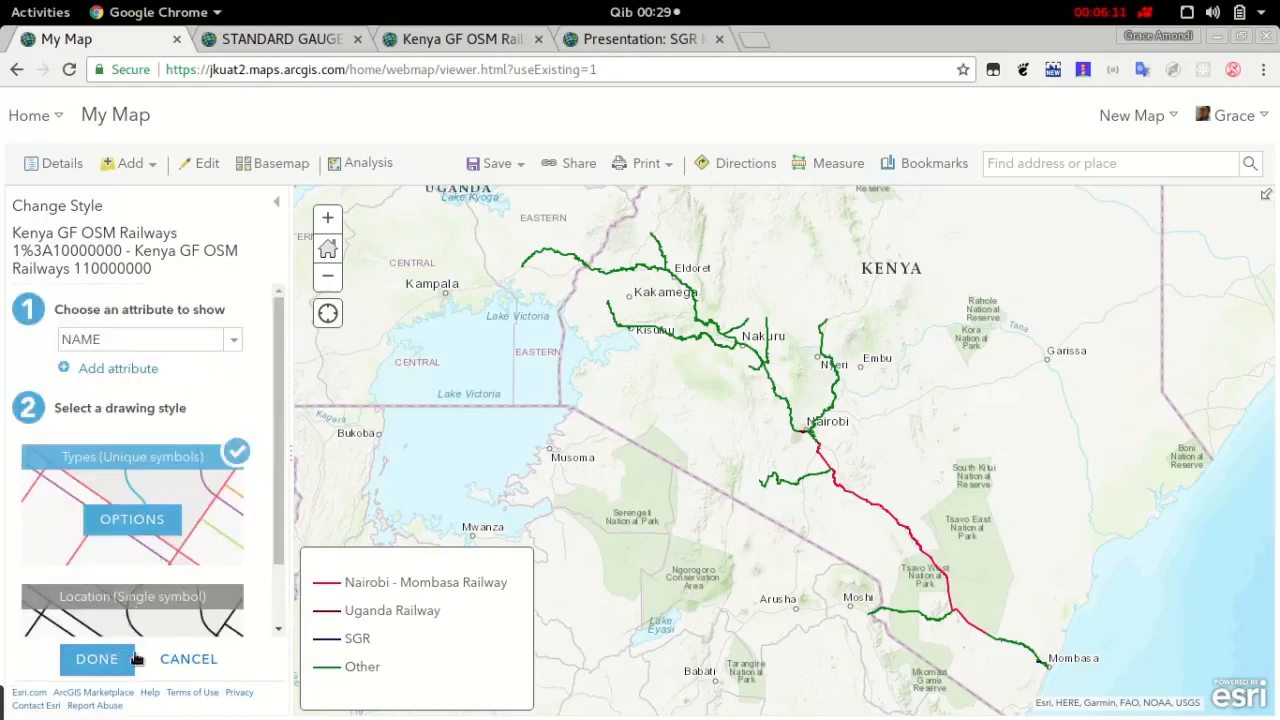
left_click(117, 659)
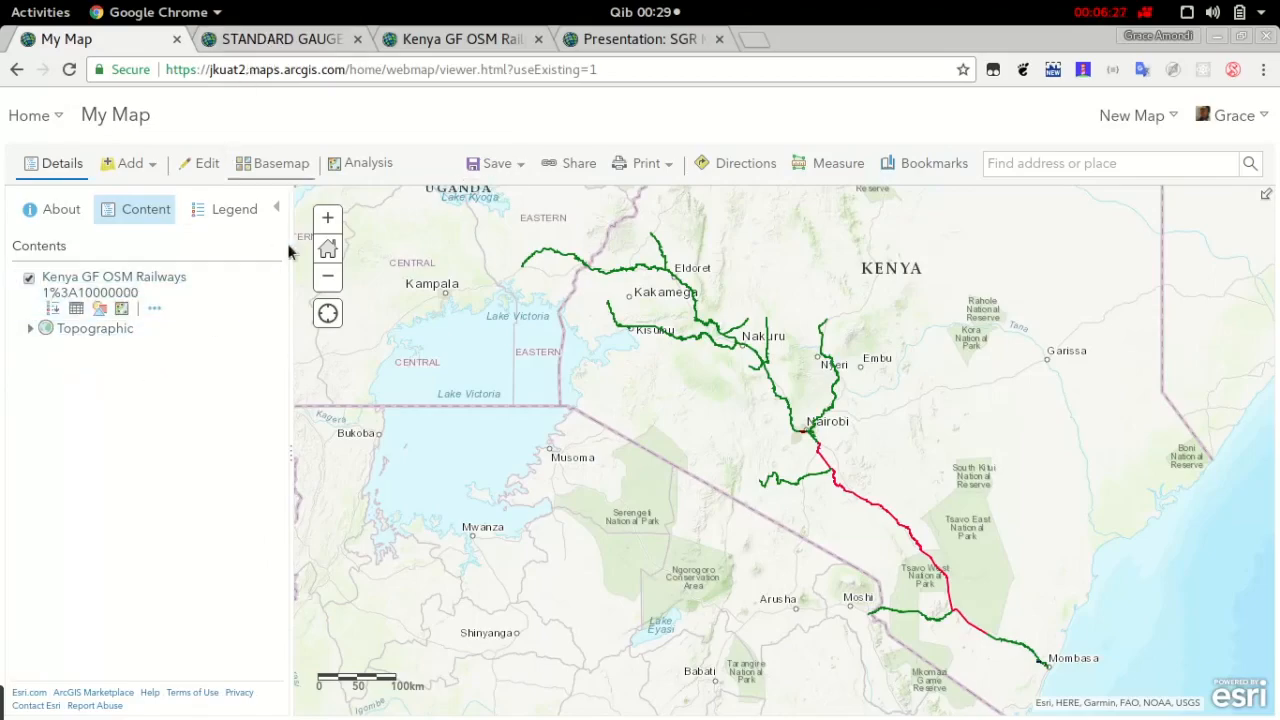
Switch to the Map Journal Builder story, add a section titled THE RAILWAY ROUTE and open the selection of existing maps for it
left_click(314, 41)
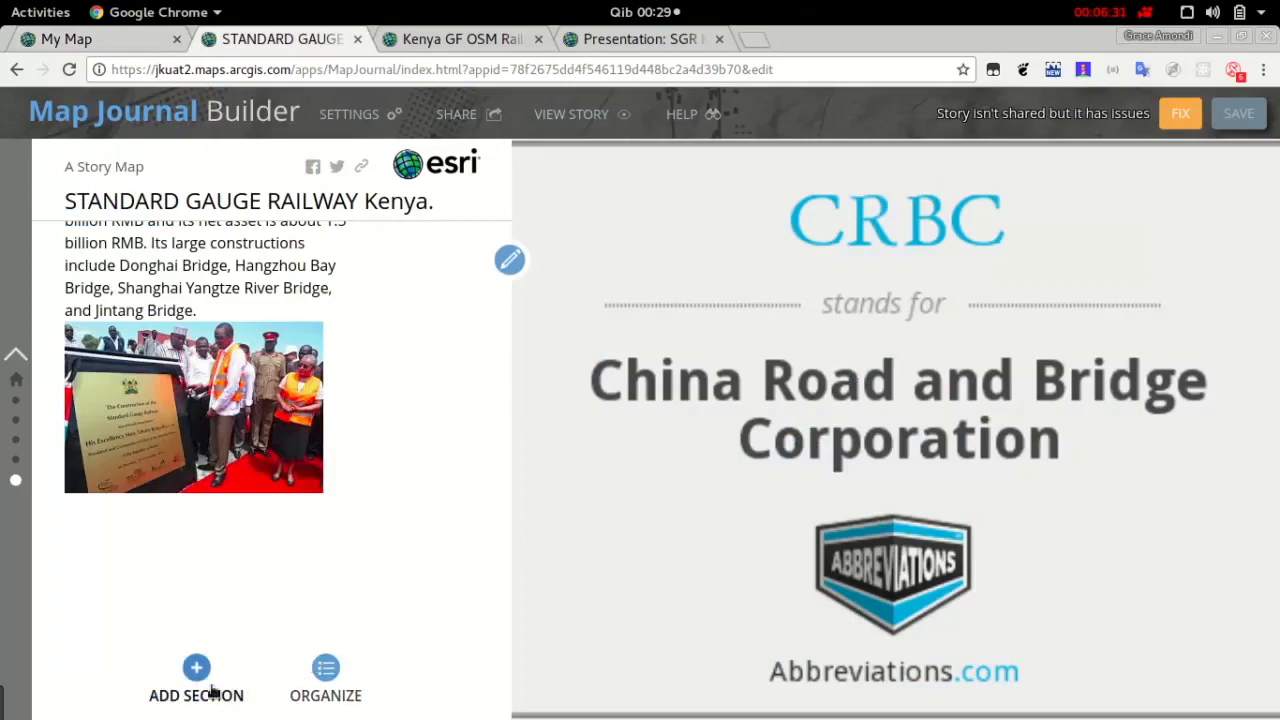
left_click(198, 672)
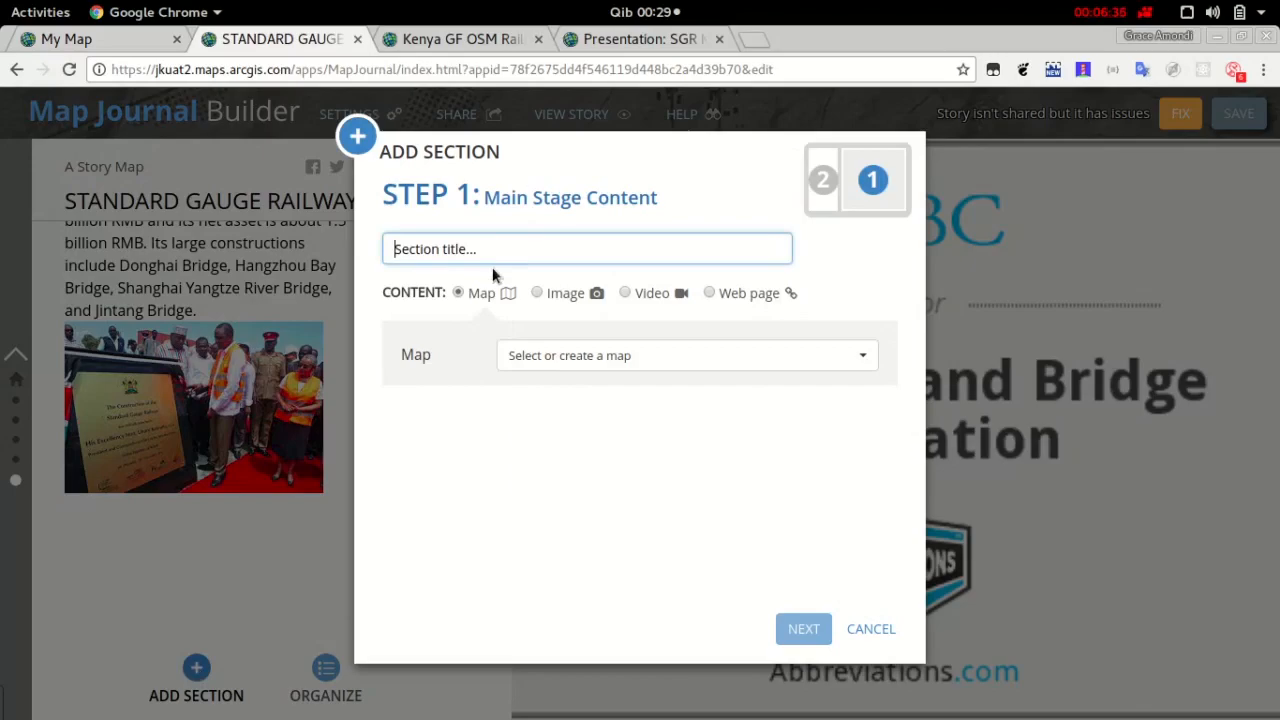
type("THE RAILWAY ROUTE")
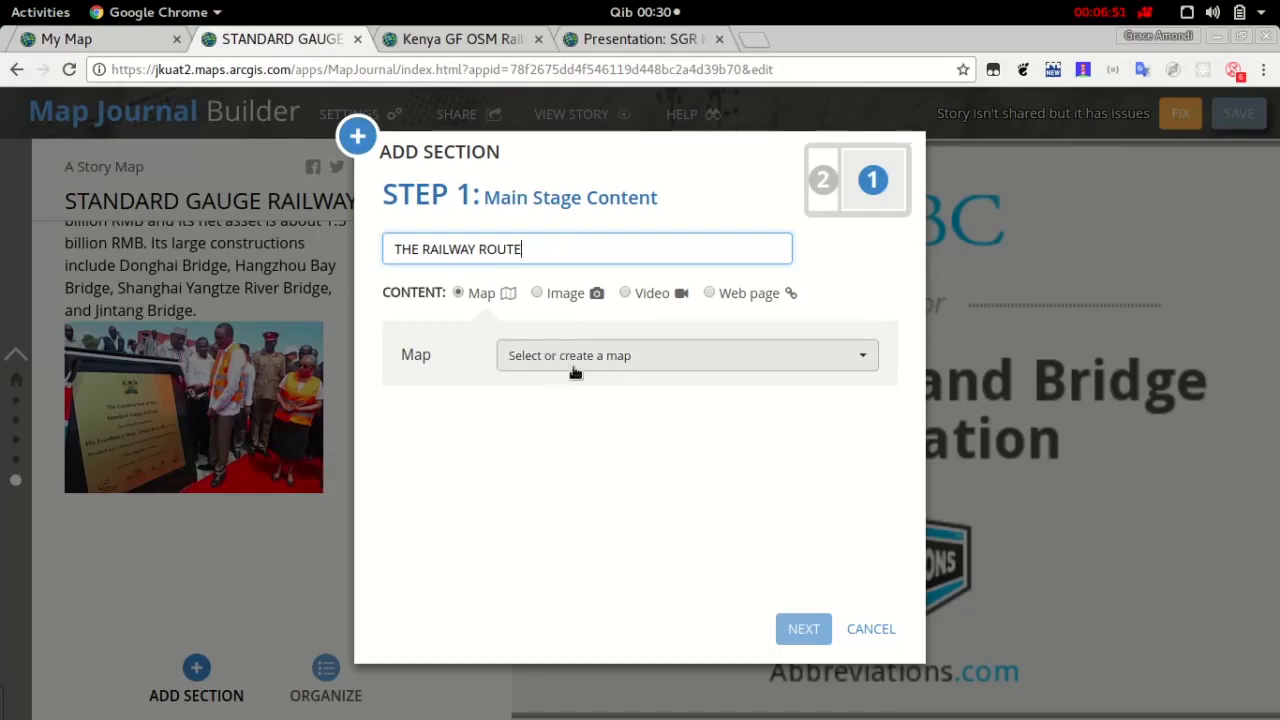
left_click(648, 360)
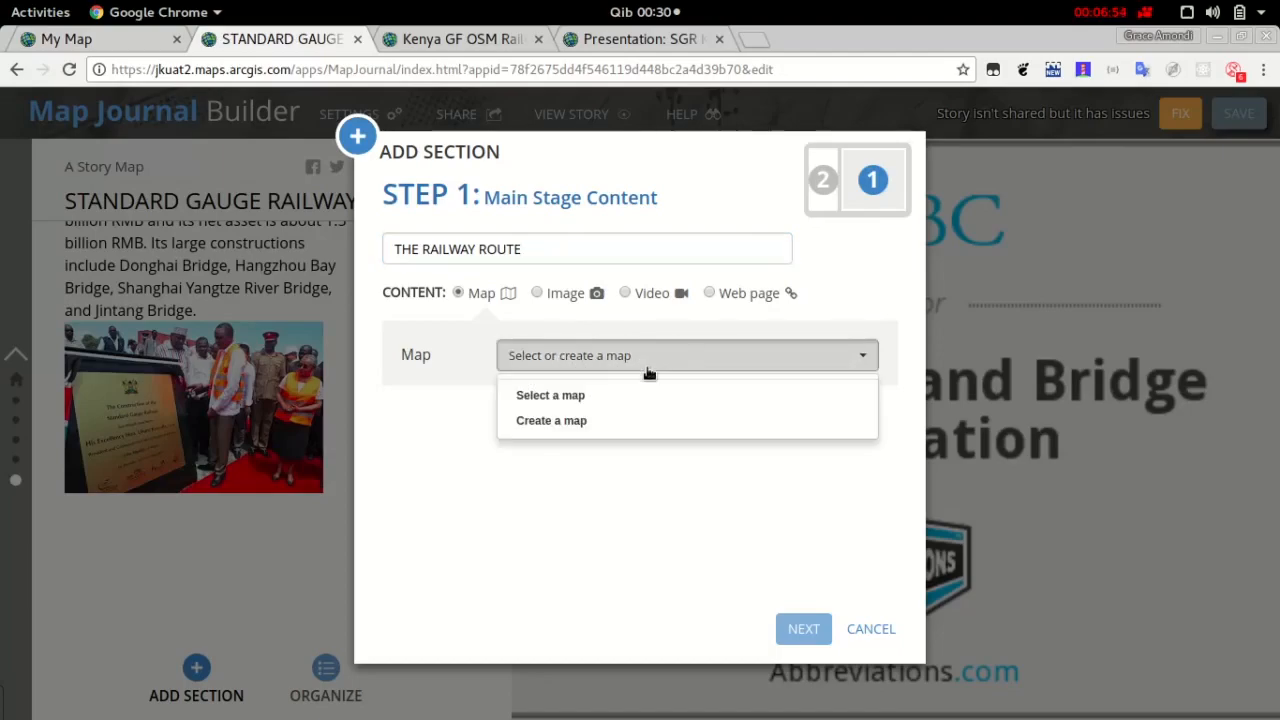
left_click(594, 398)
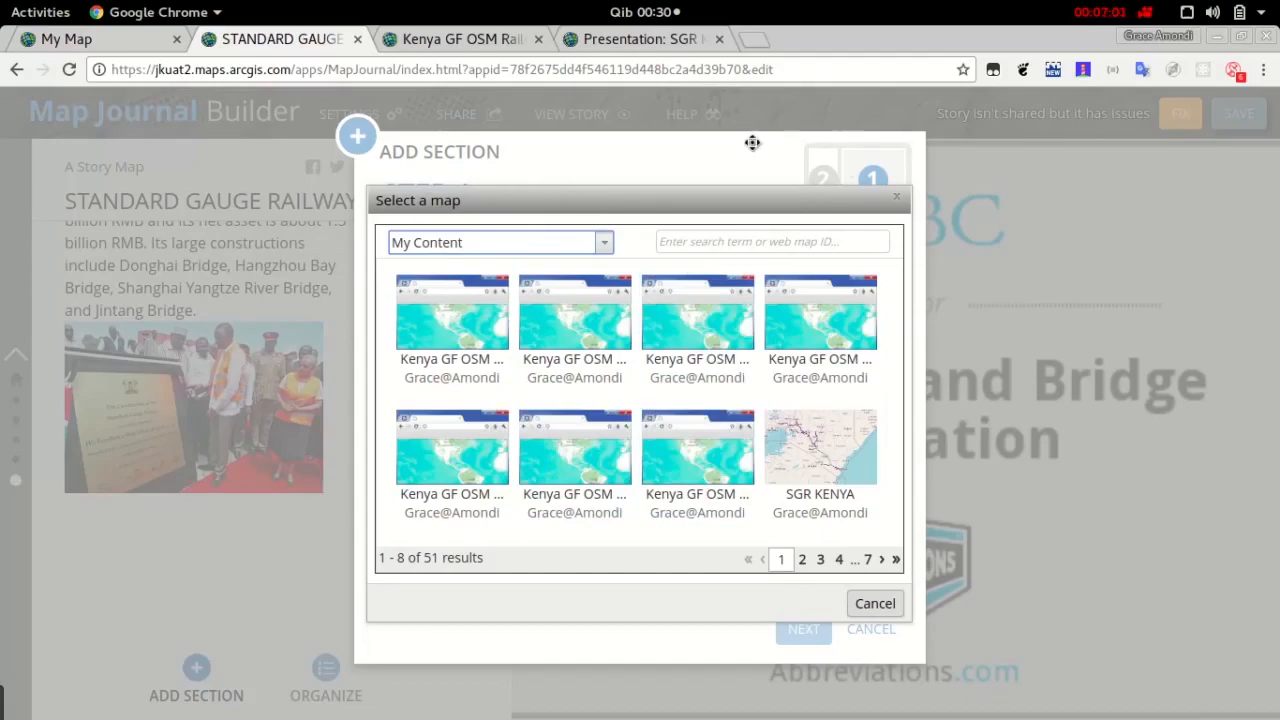
Return to the web map and start saving it under the title Kenya Railway Route
left_click(100, 41)
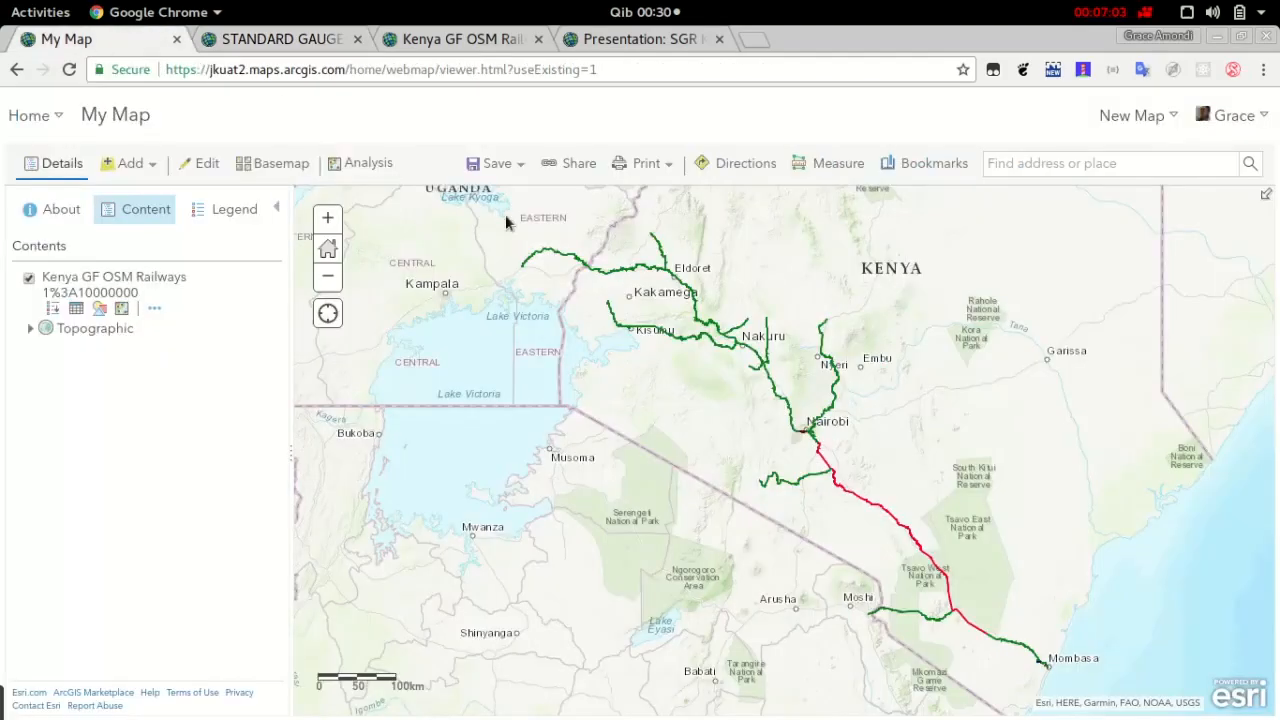
left_click(522, 165)
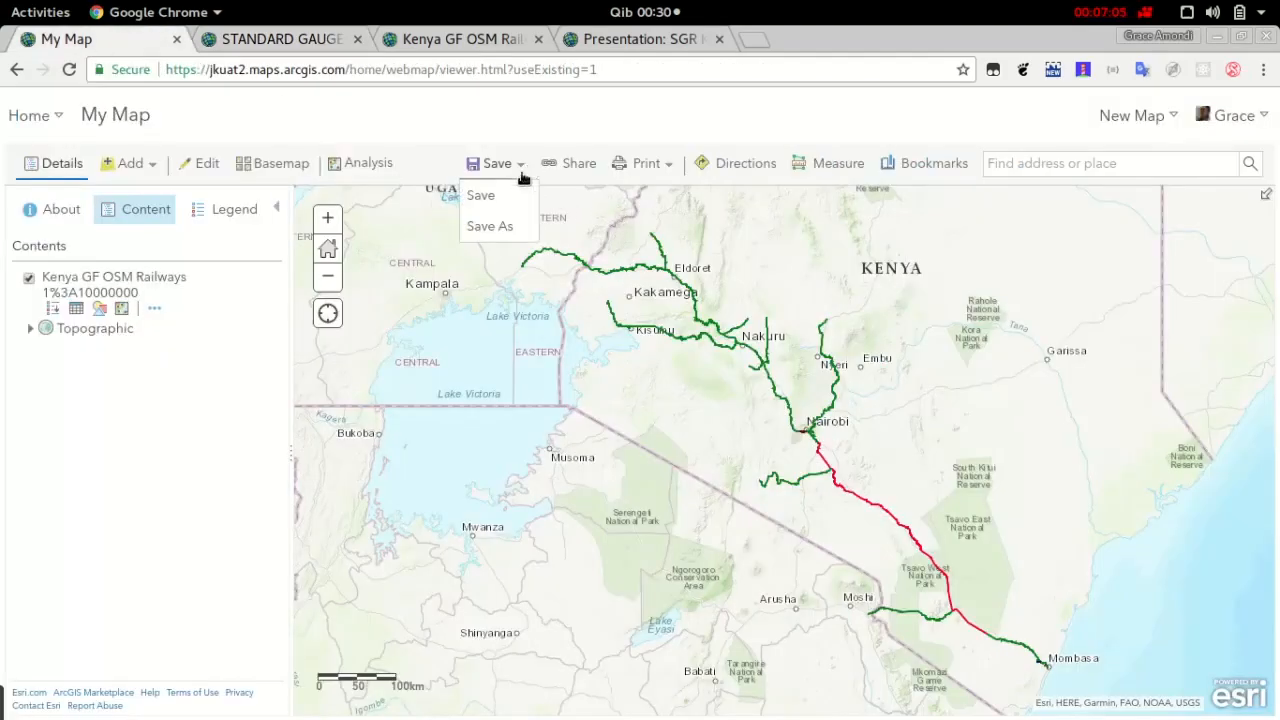
left_click(516, 228)
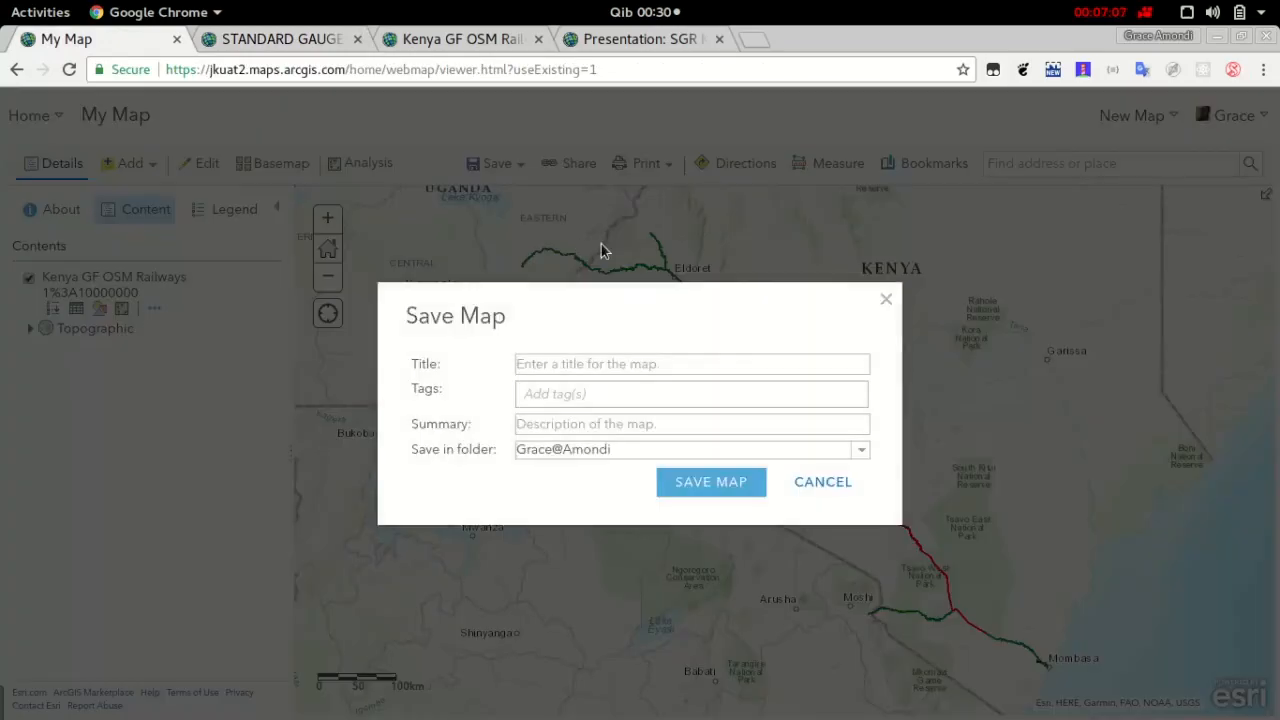
left_click(626, 366)
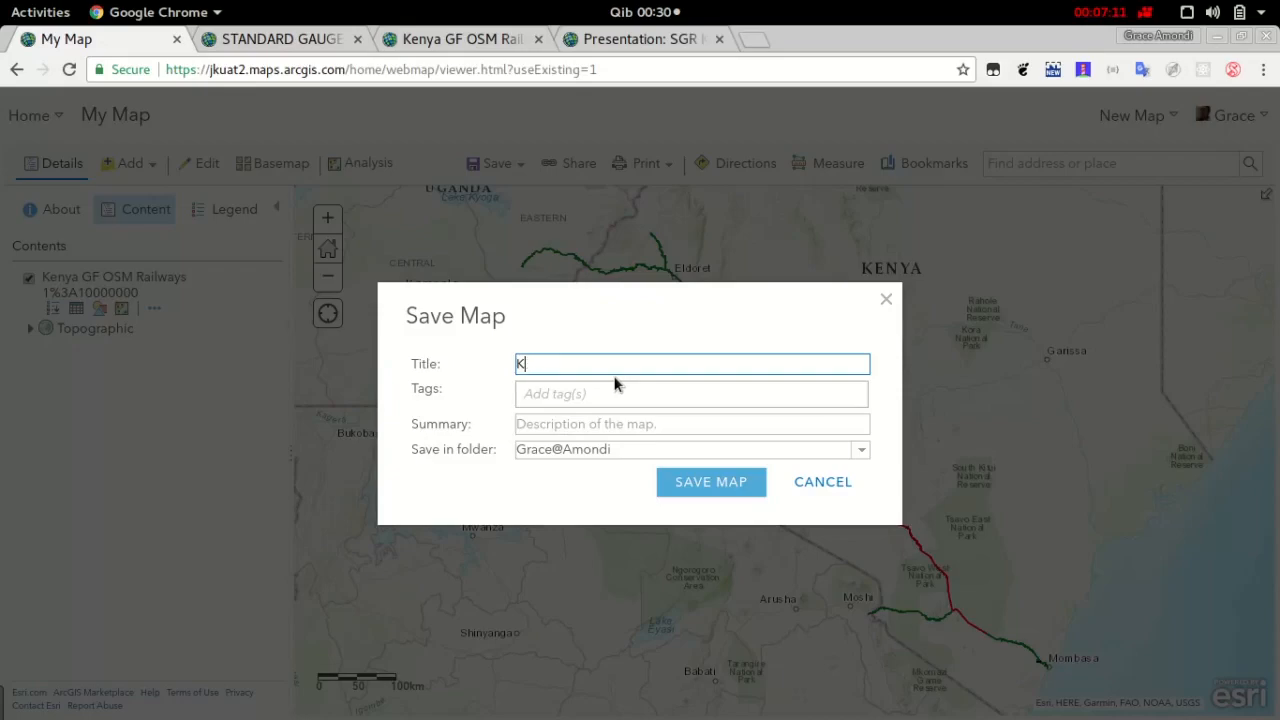
type("Kenya Railway Route")
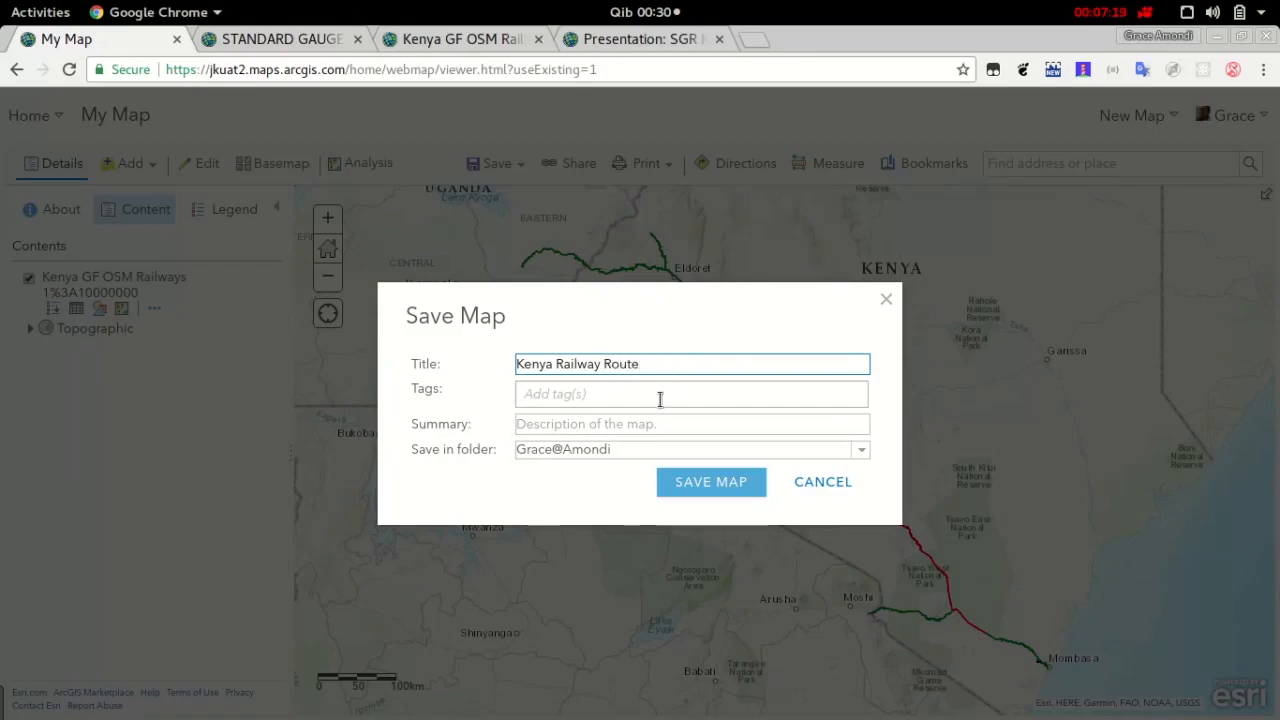
Add the tags kenya, railway and sgr to the map being saved
left_click(657, 398)
type("kenya")
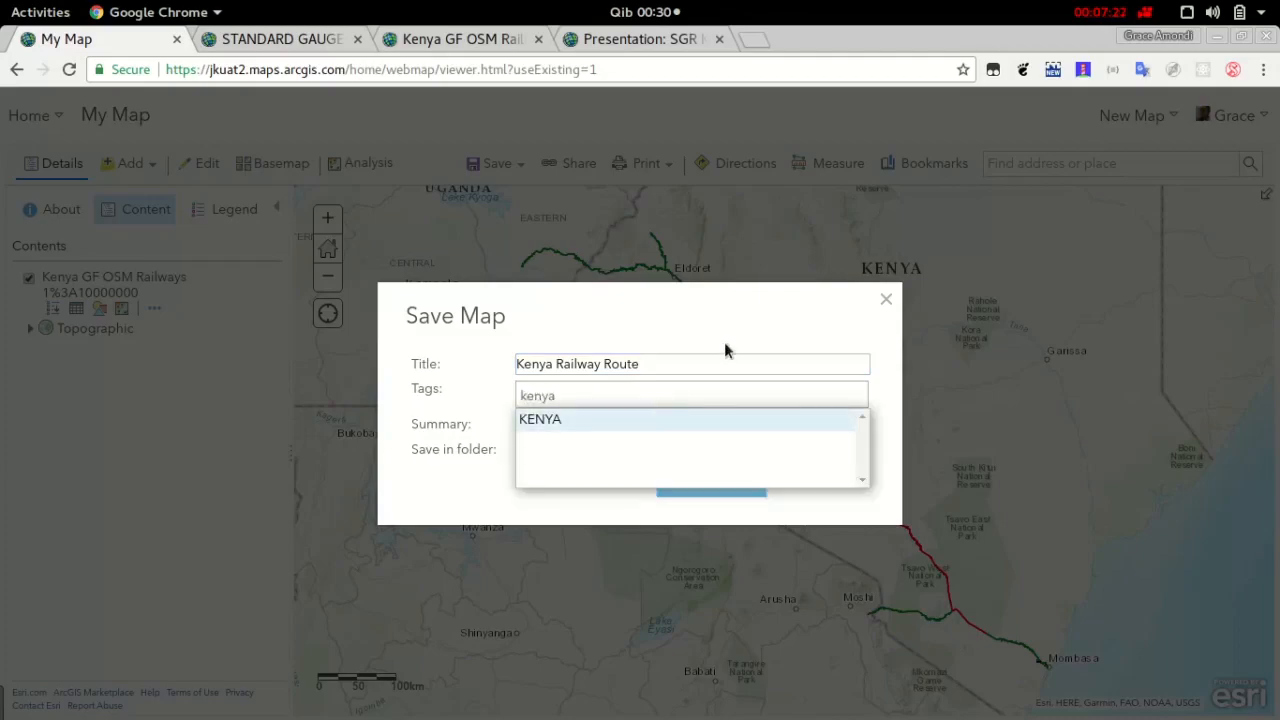
key("Return")
type("ra")
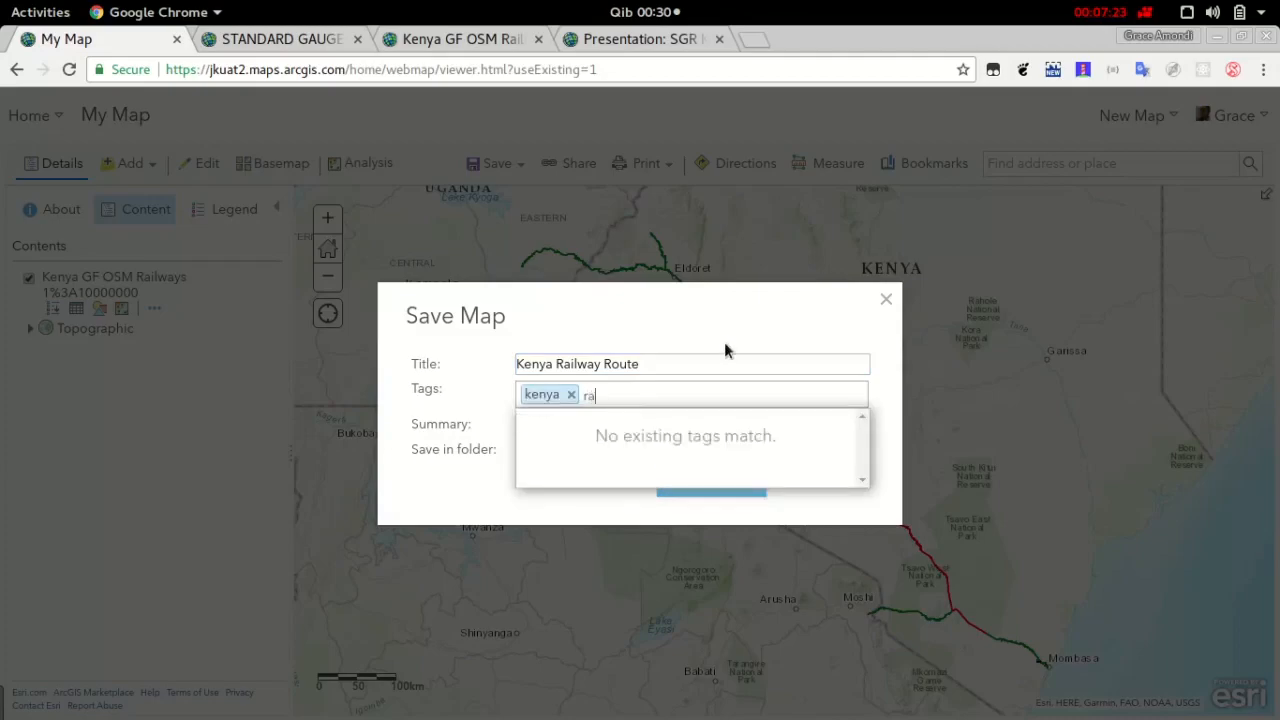
type("ilway")
key("Return")
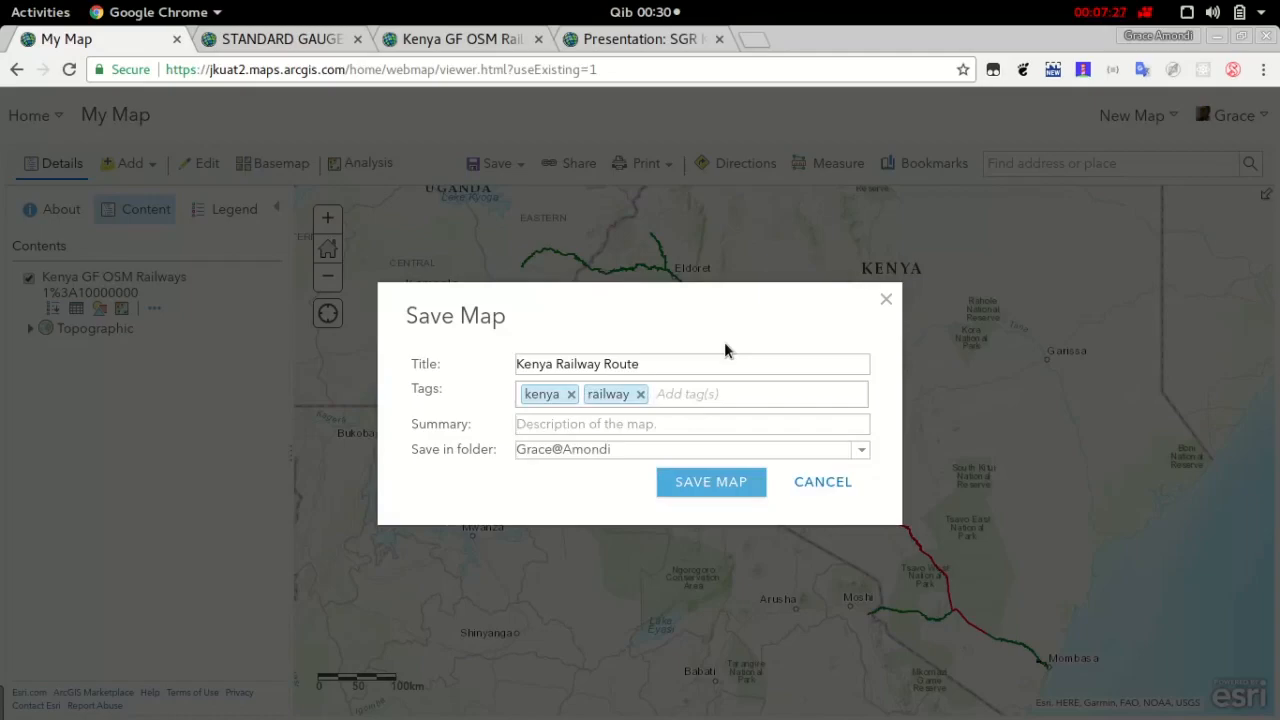
type("sgr")
key("Return")
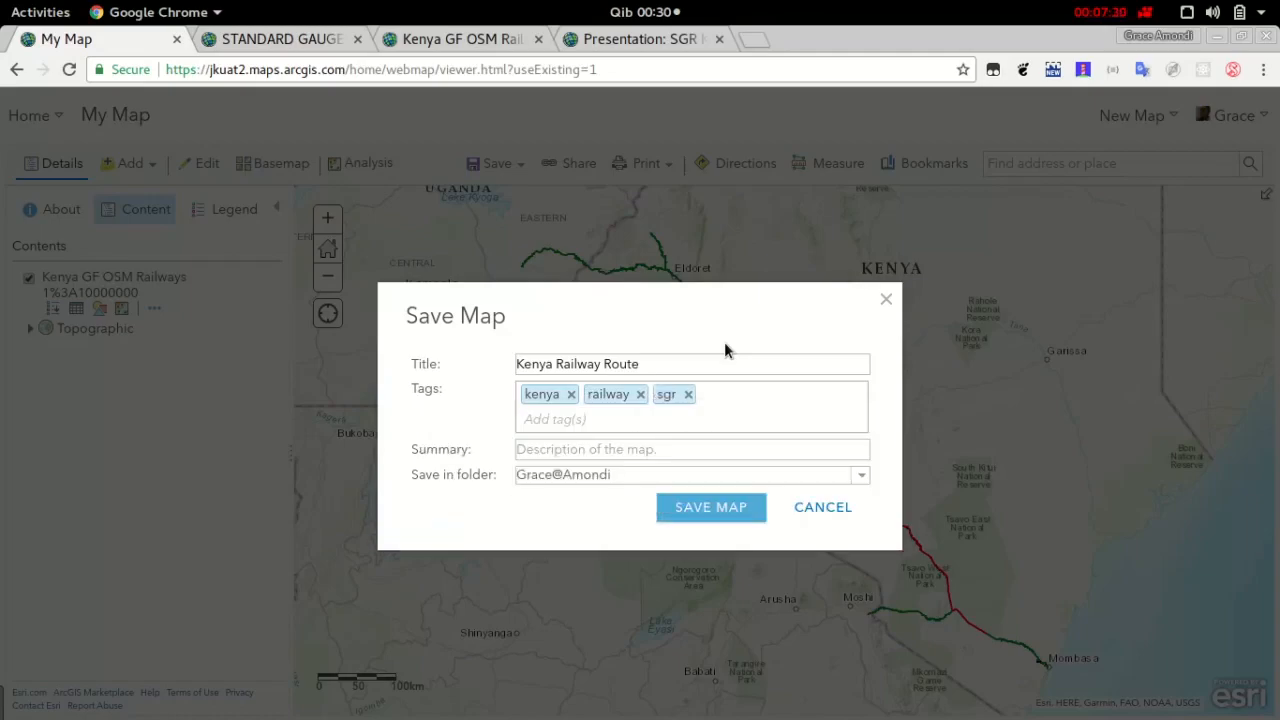
Enter the summary "this is a route of the standard gauge raiway" and save the map
left_click(665, 460)
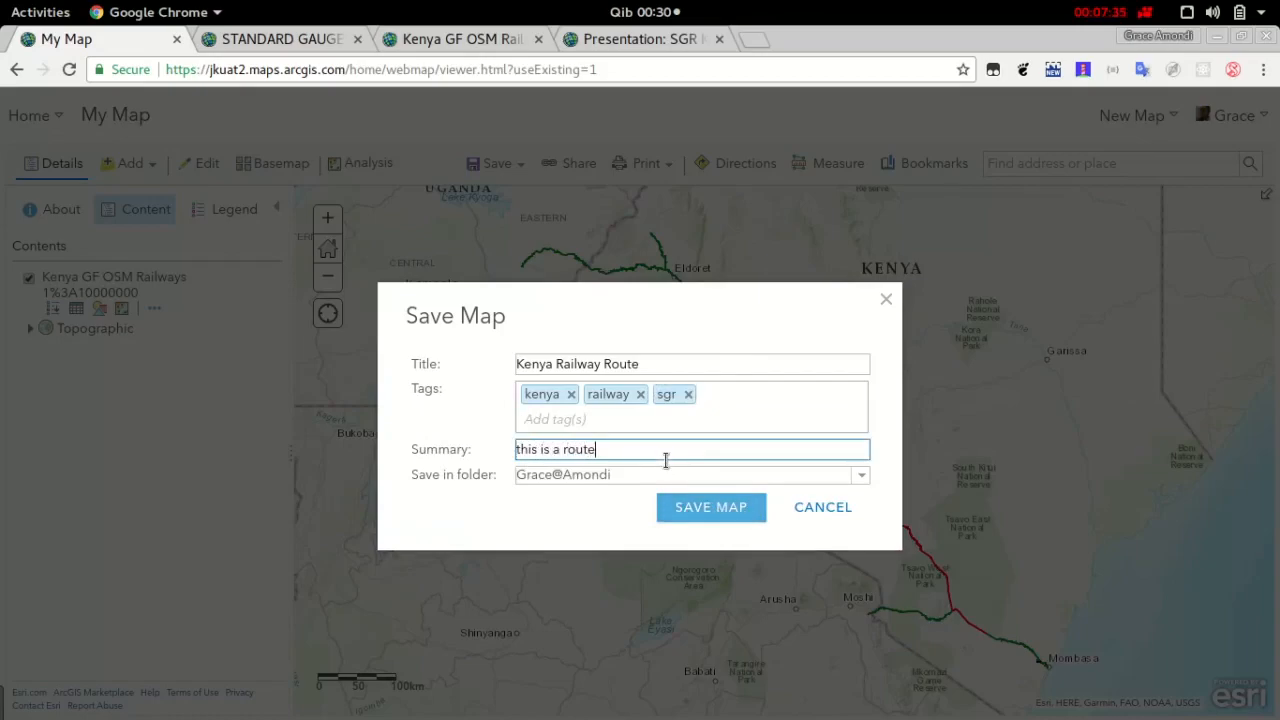
type("this is a route of the st")
type("e raiway")
left_click(734, 510)
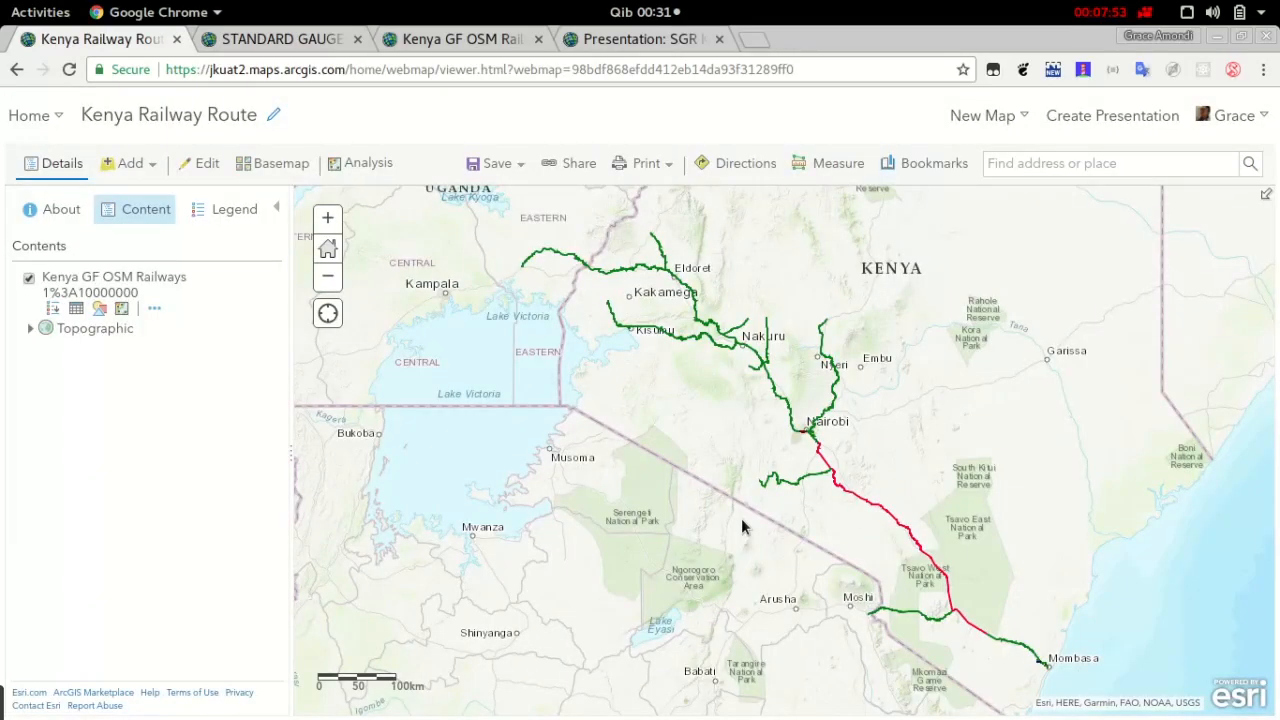
Share the Kenya Railway Route web map with Everyone (public) and finish the sharing settings
left_click(588, 174)
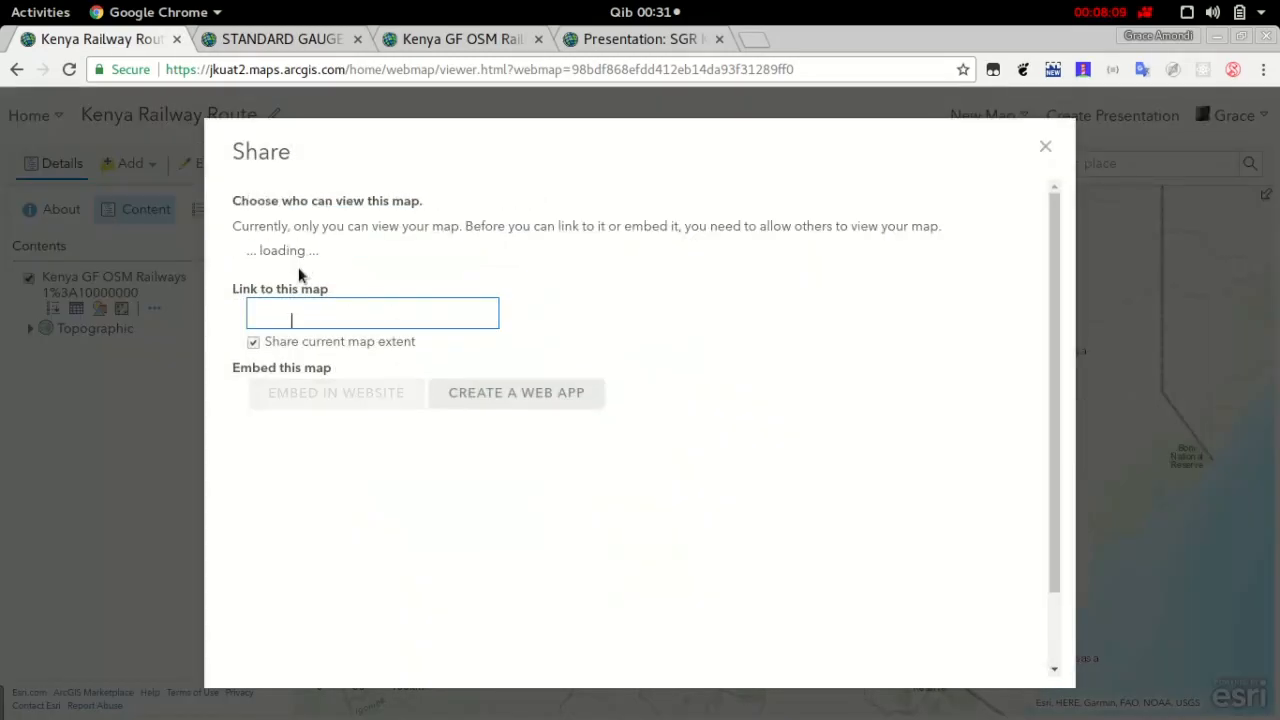
left_click(253, 252)
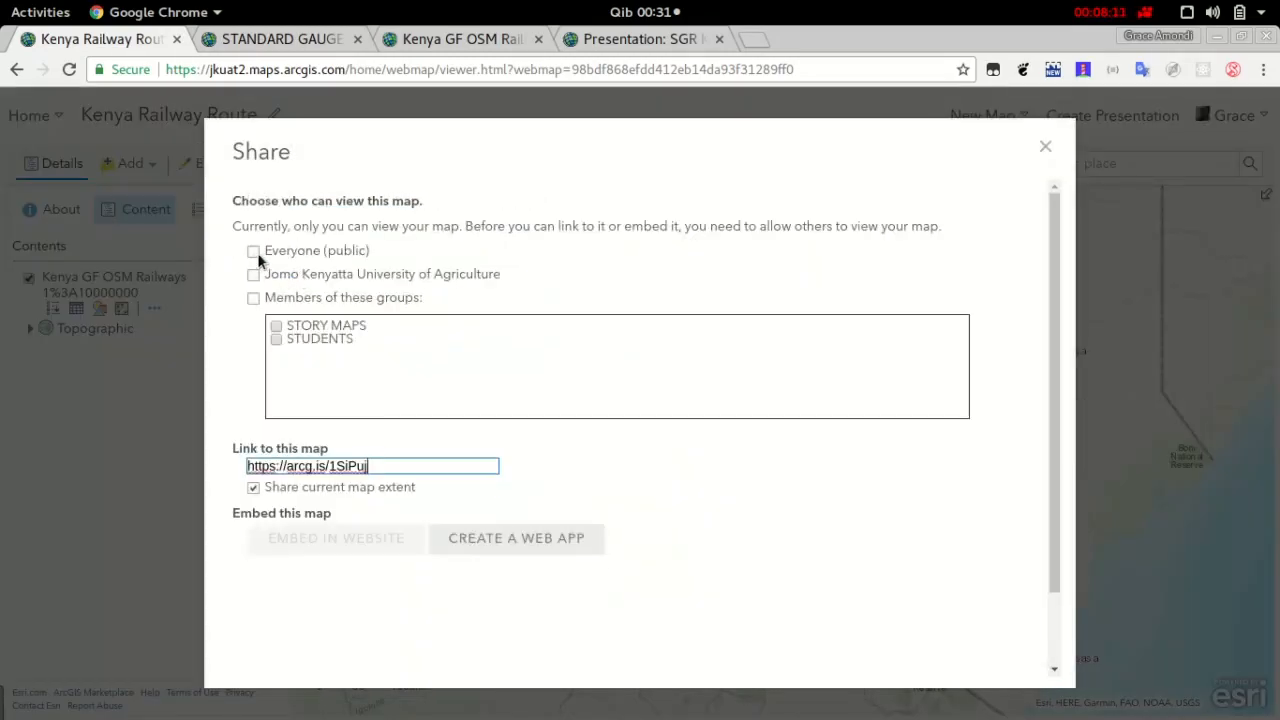
left_click(802, 497)
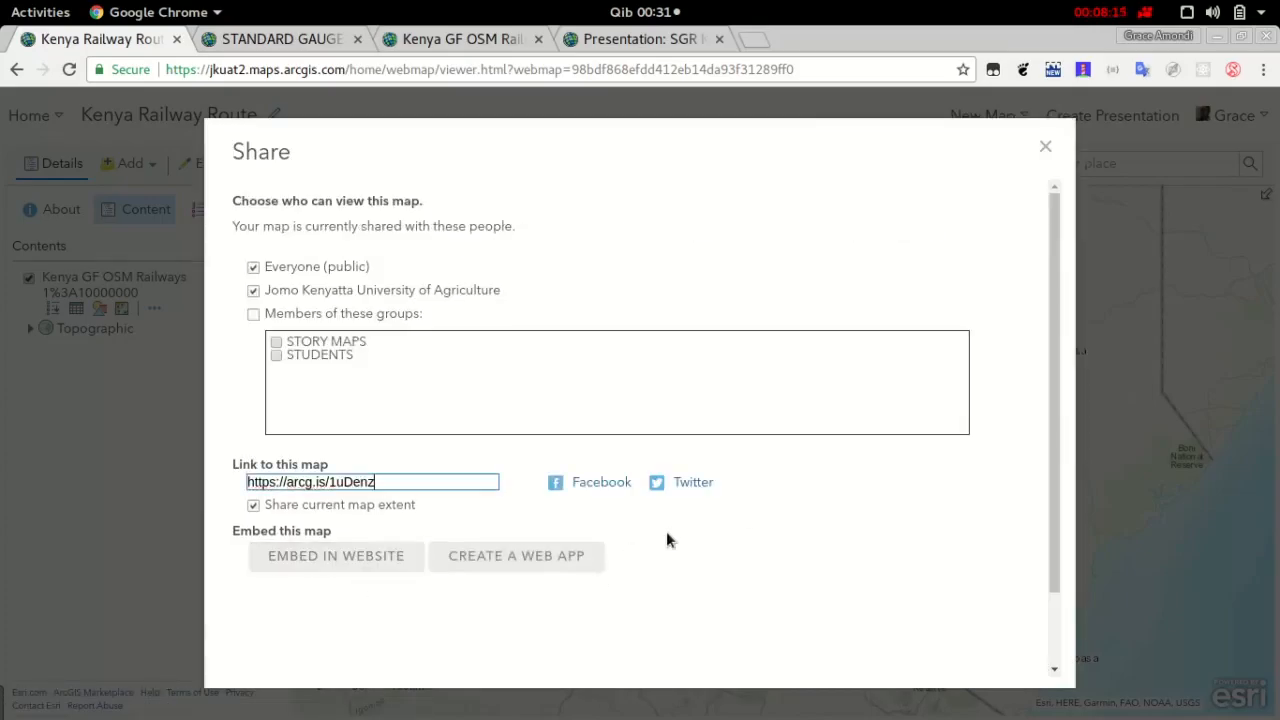
scroll(806, 509, "down", 2)
left_click(985, 645)
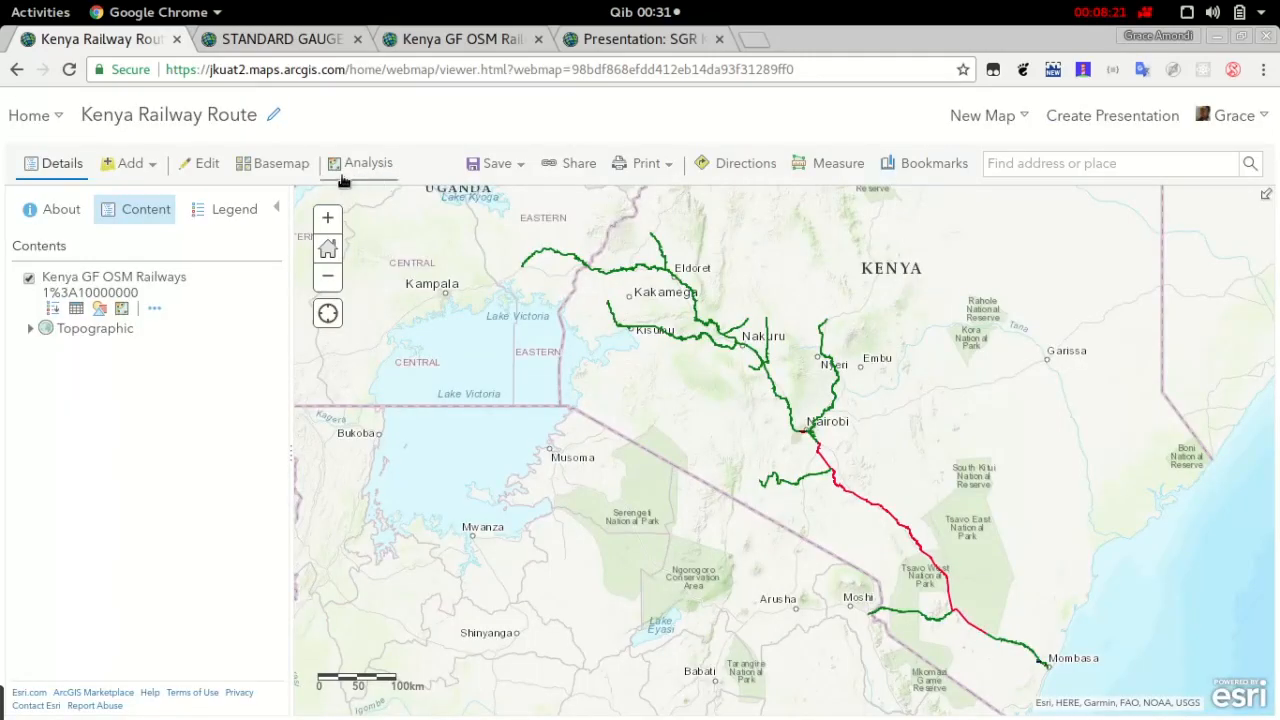
Return to the Map Journal Builder story, reload the list of existing maps and choose Kenya Railway Route as the section's map
left_click(345, 42)
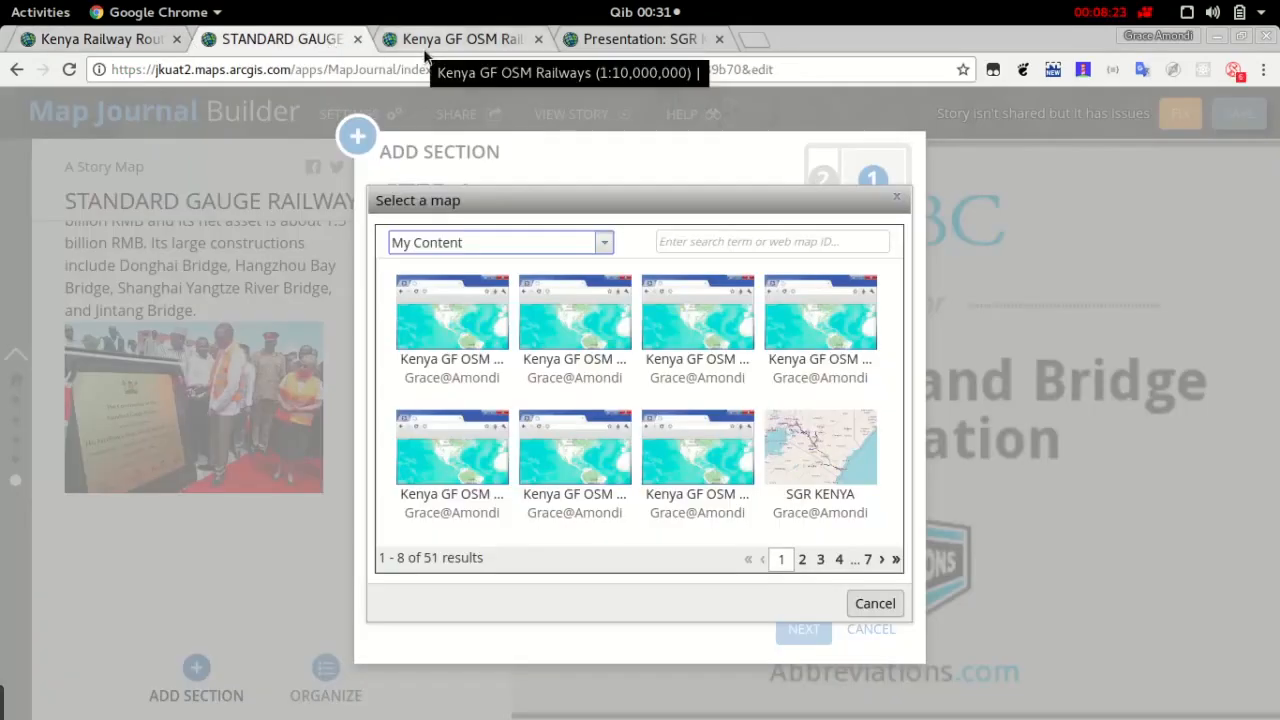
left_click(875, 604)
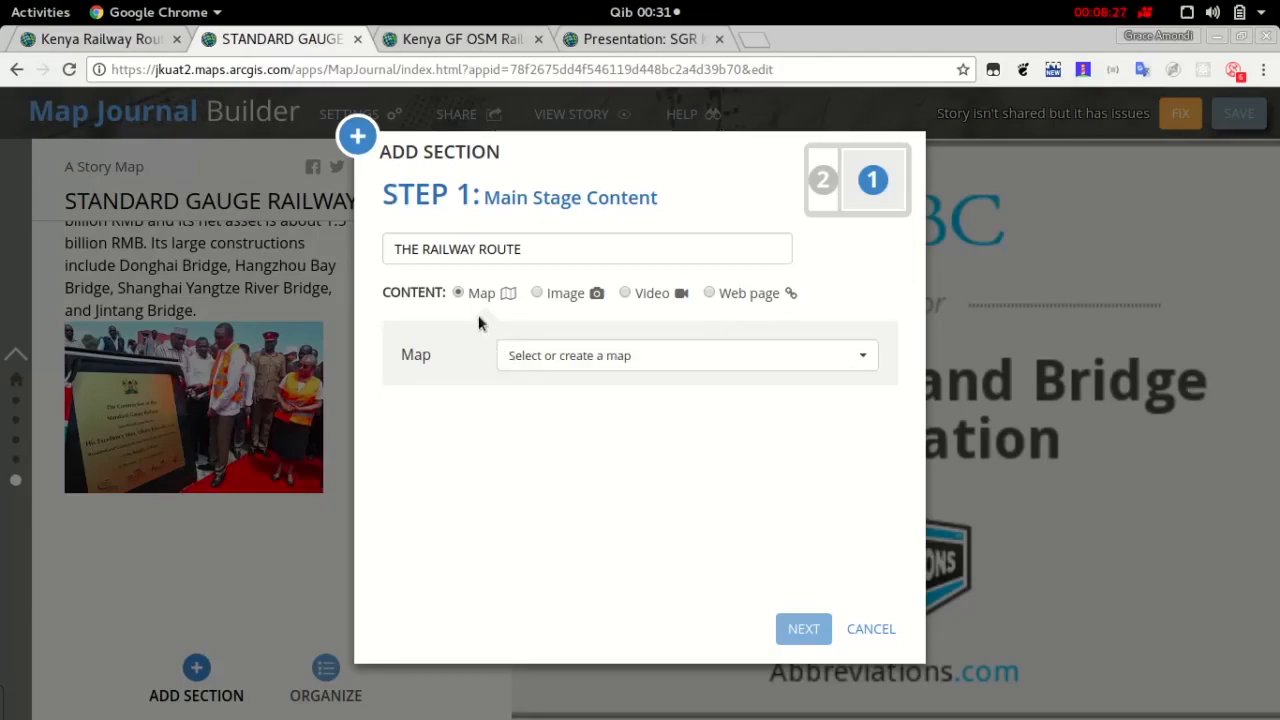
left_click(614, 366)
left_click(605, 403)
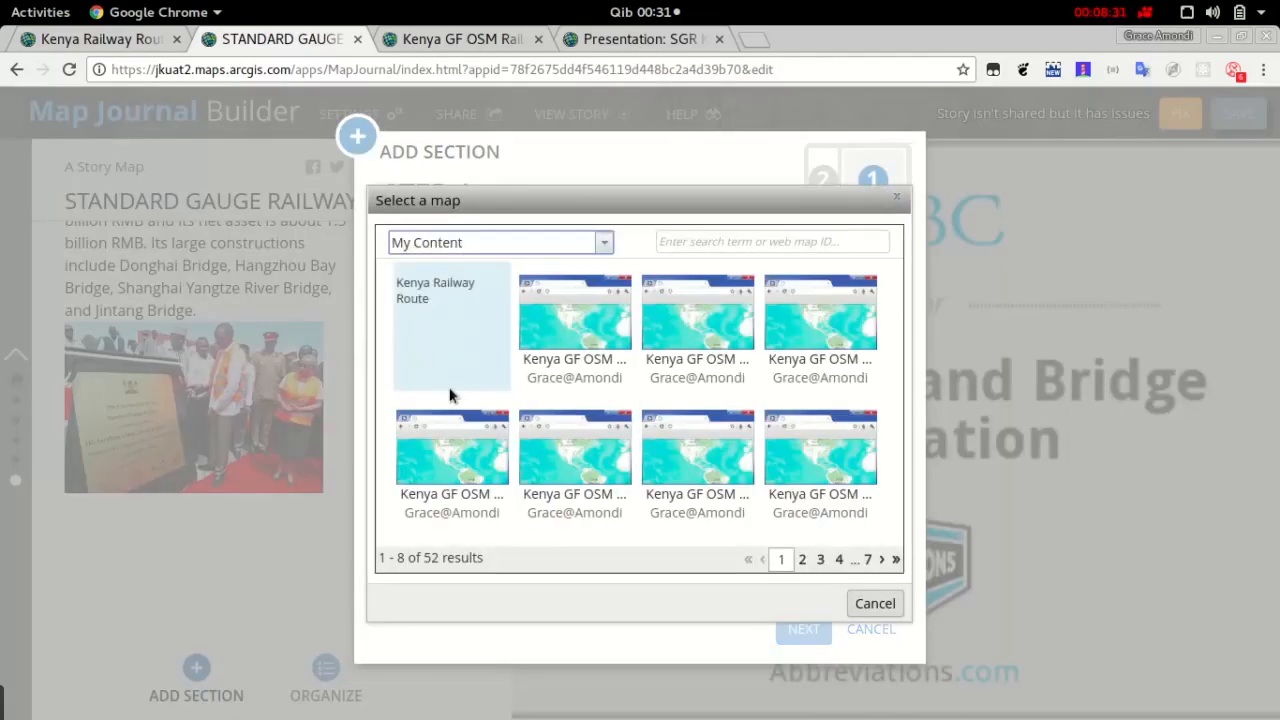
left_click(470, 340)
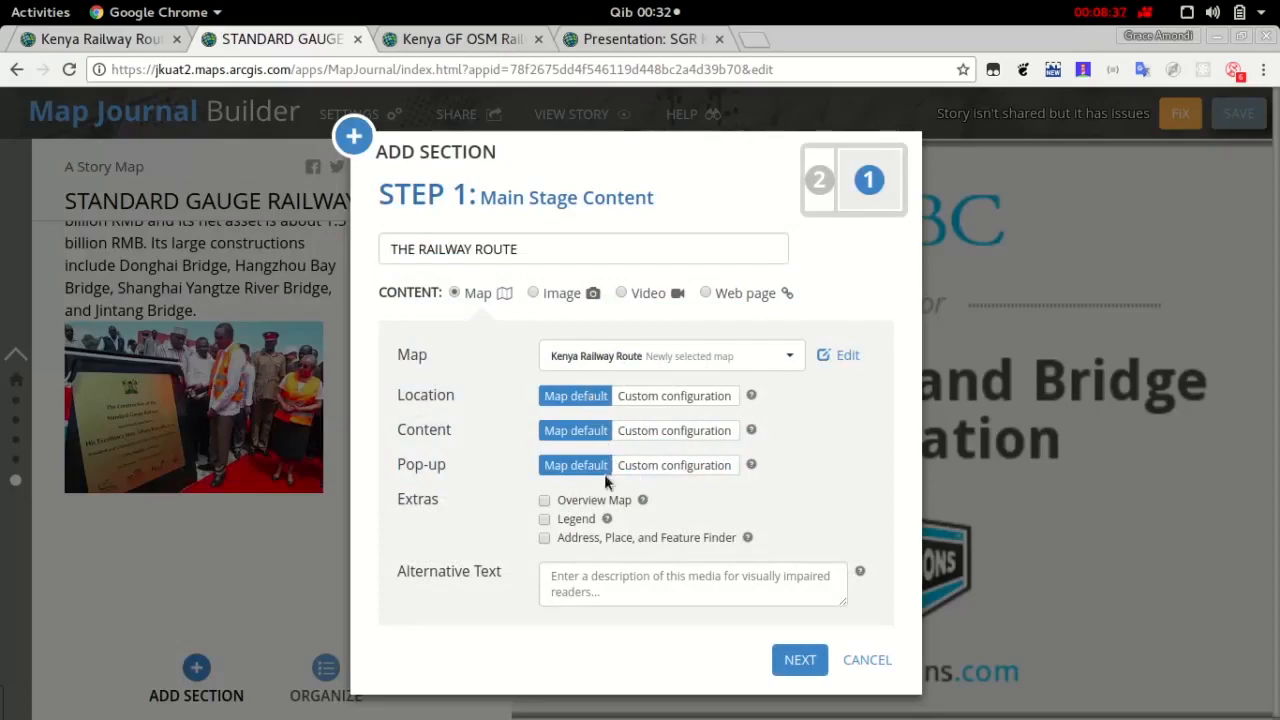
Enable the legend and overview map for the section's main stage and continue to its side panel content
left_click(546, 520)
left_click(548, 501)
left_click(800, 662)
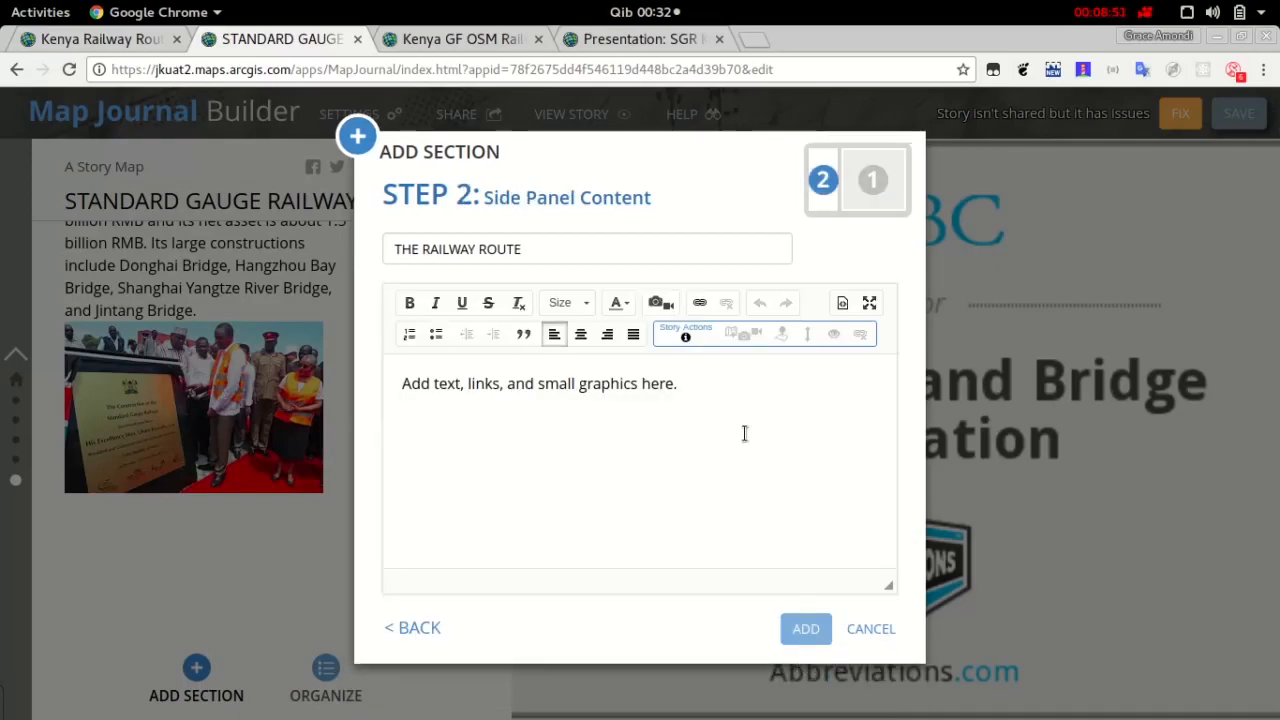
Enter the side panel text "This is the route of the Kenya Standard gauge railway." and add the section to the story
left_click(526, 405)
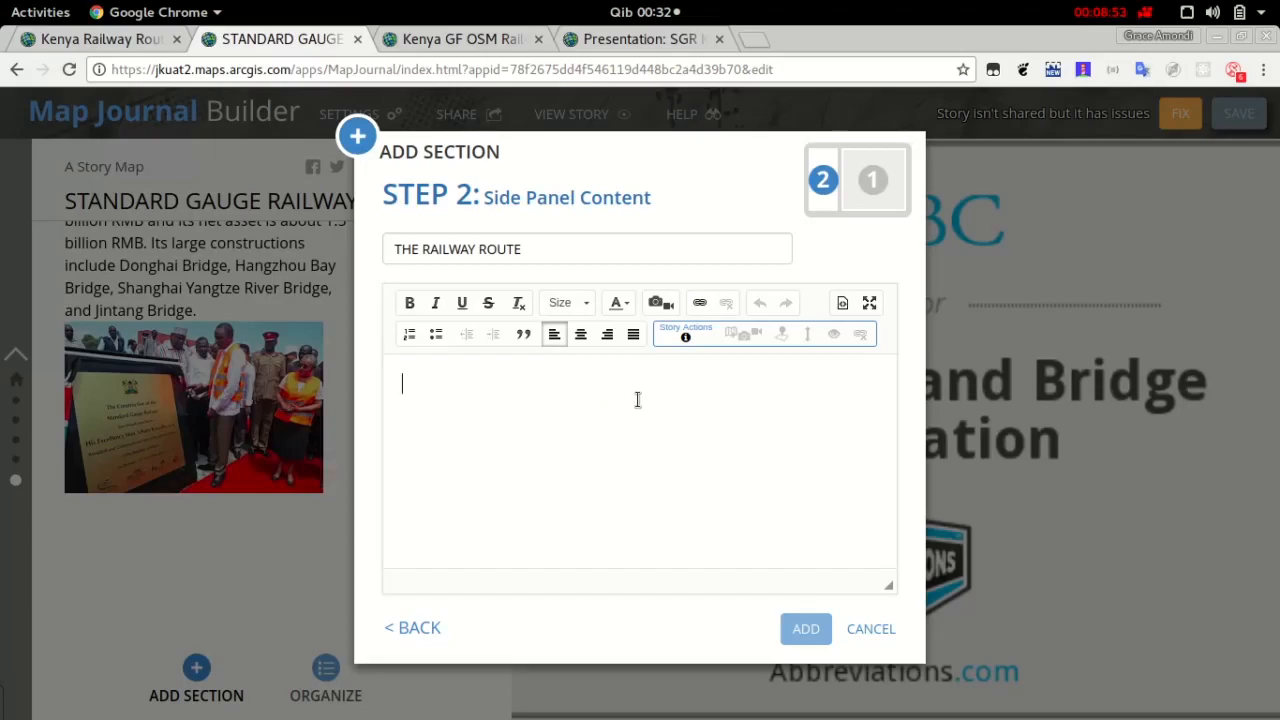
type("This isth")
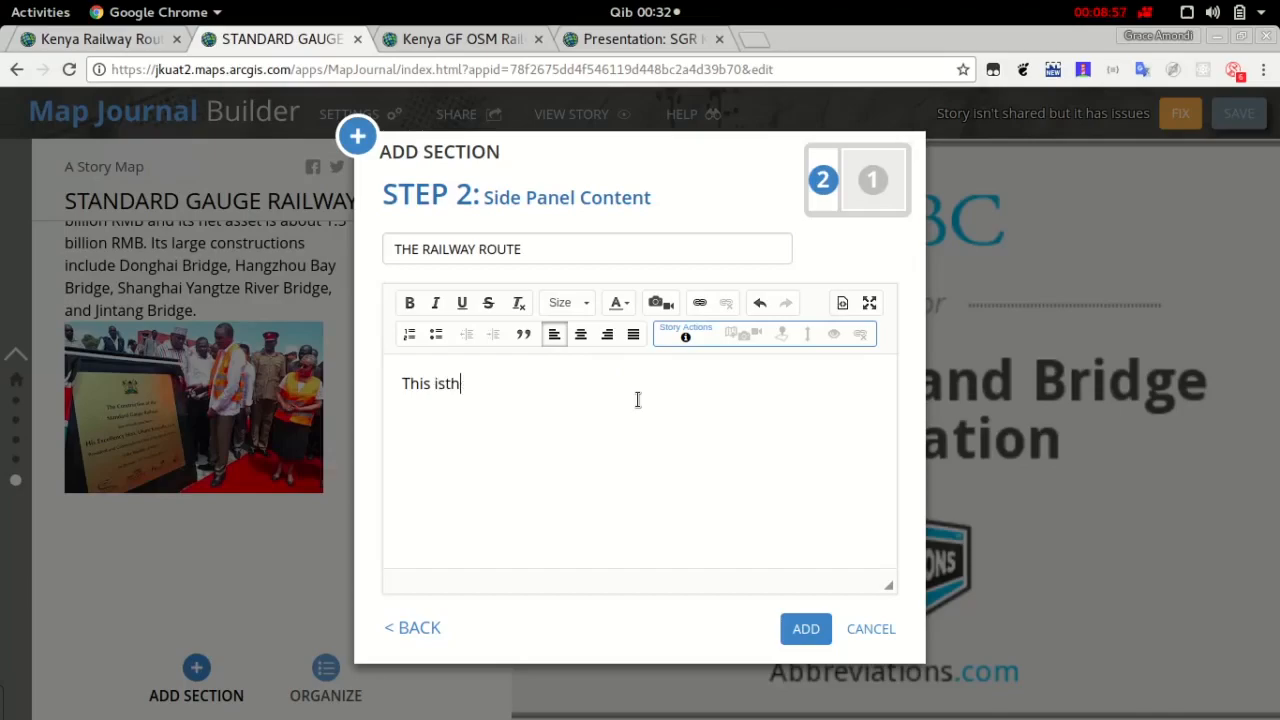
type("e route of the s")
key("BackSpace")
type("Ken")
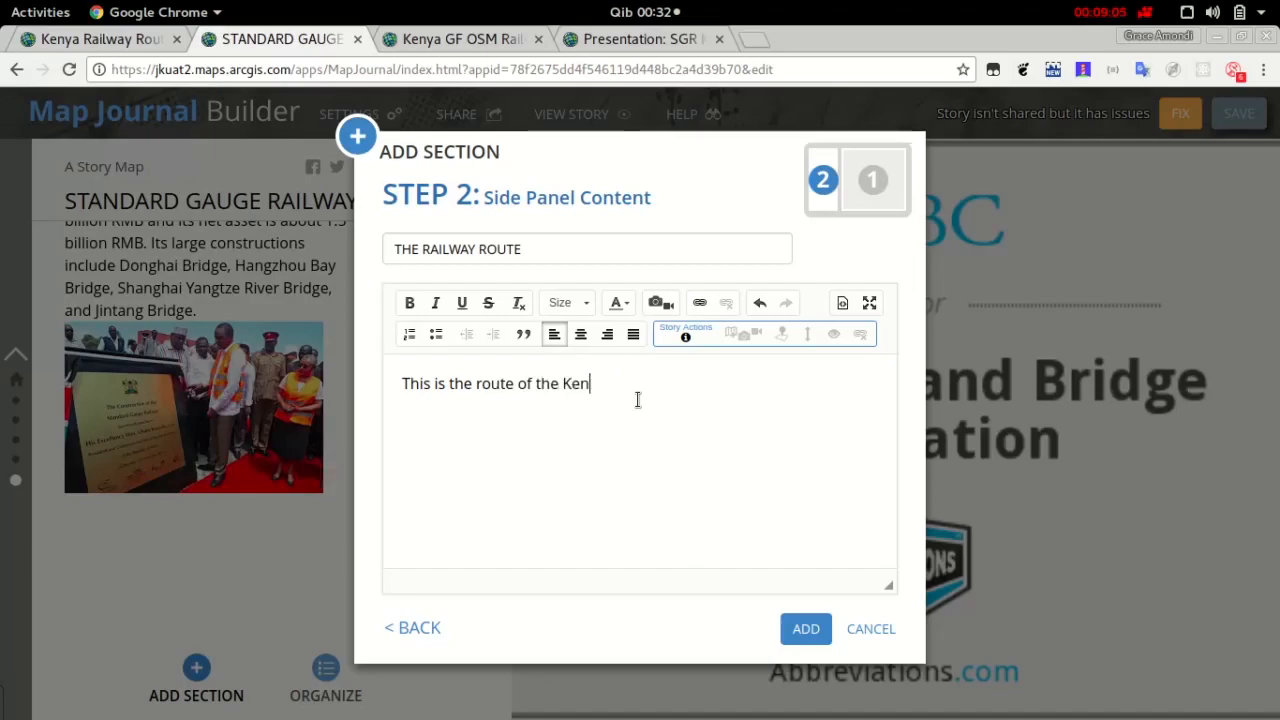
type("ya Standard gauge raiway")
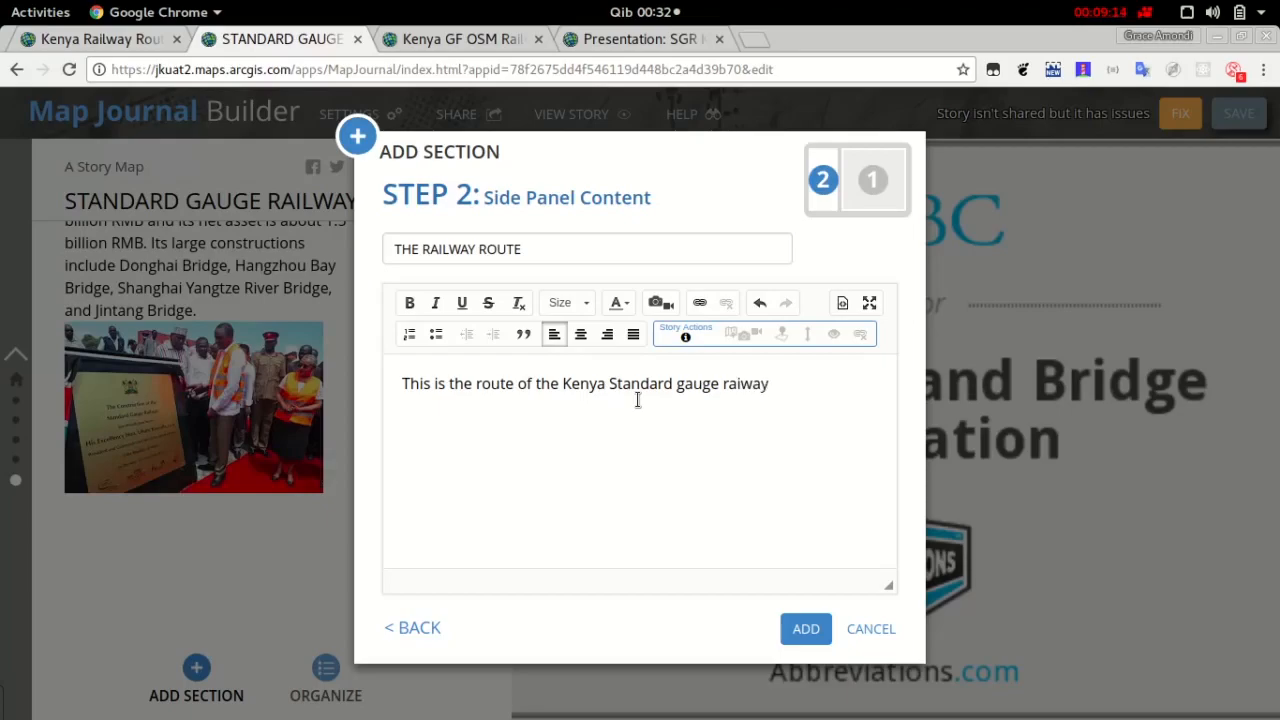
type("l")
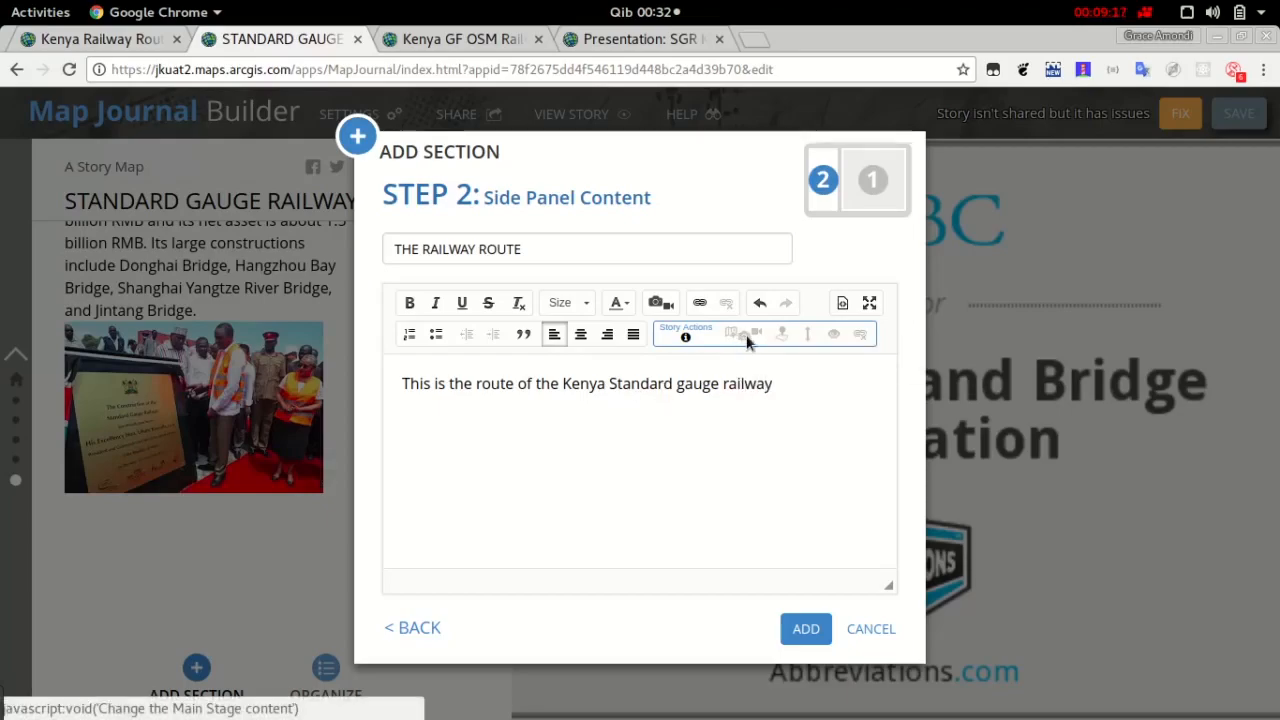
type(".")
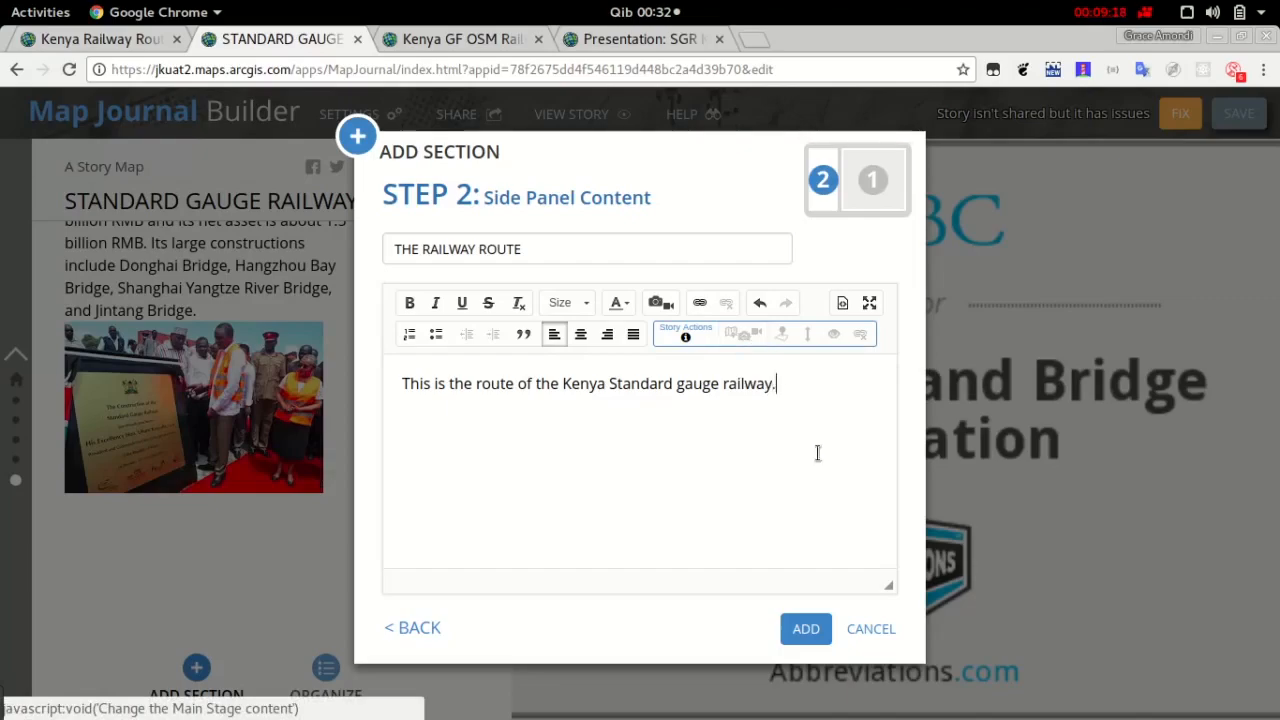
left_click(808, 629)
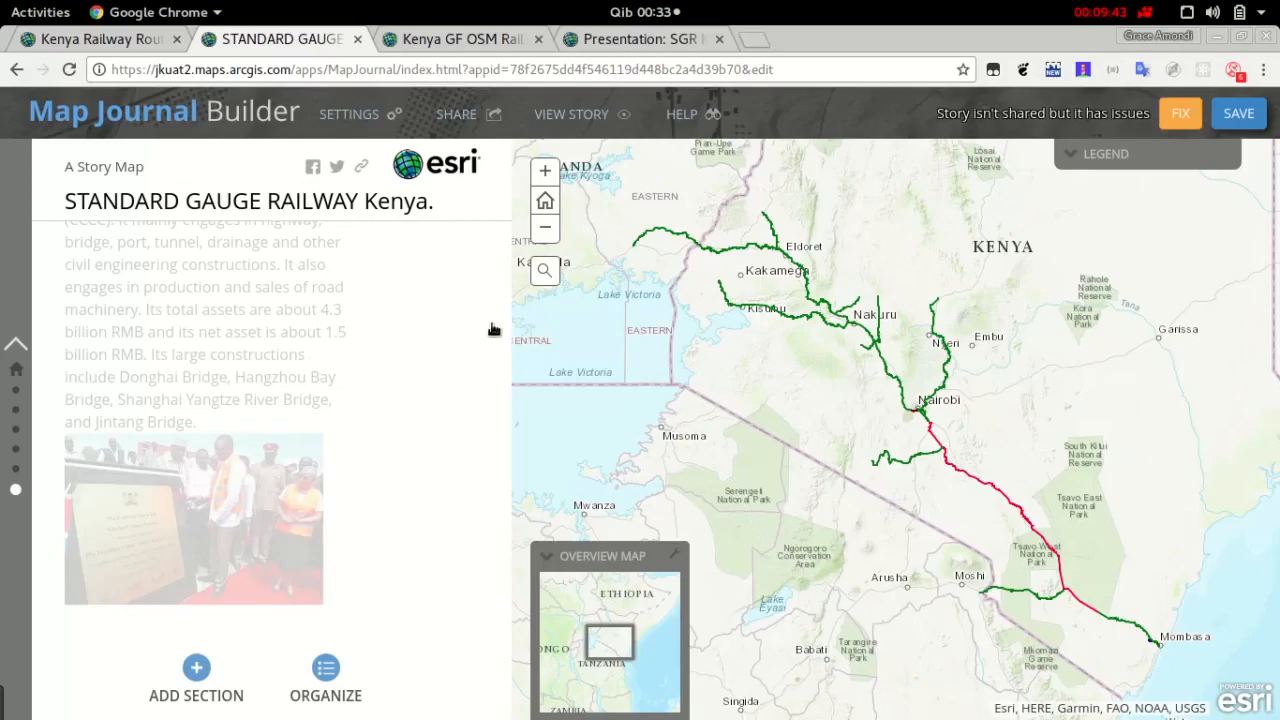
Examine the issues flagged for the story's images in the sharing settings and close them
scroll(424, 343, "up", 3)
scroll(432, 352, "up", 2)
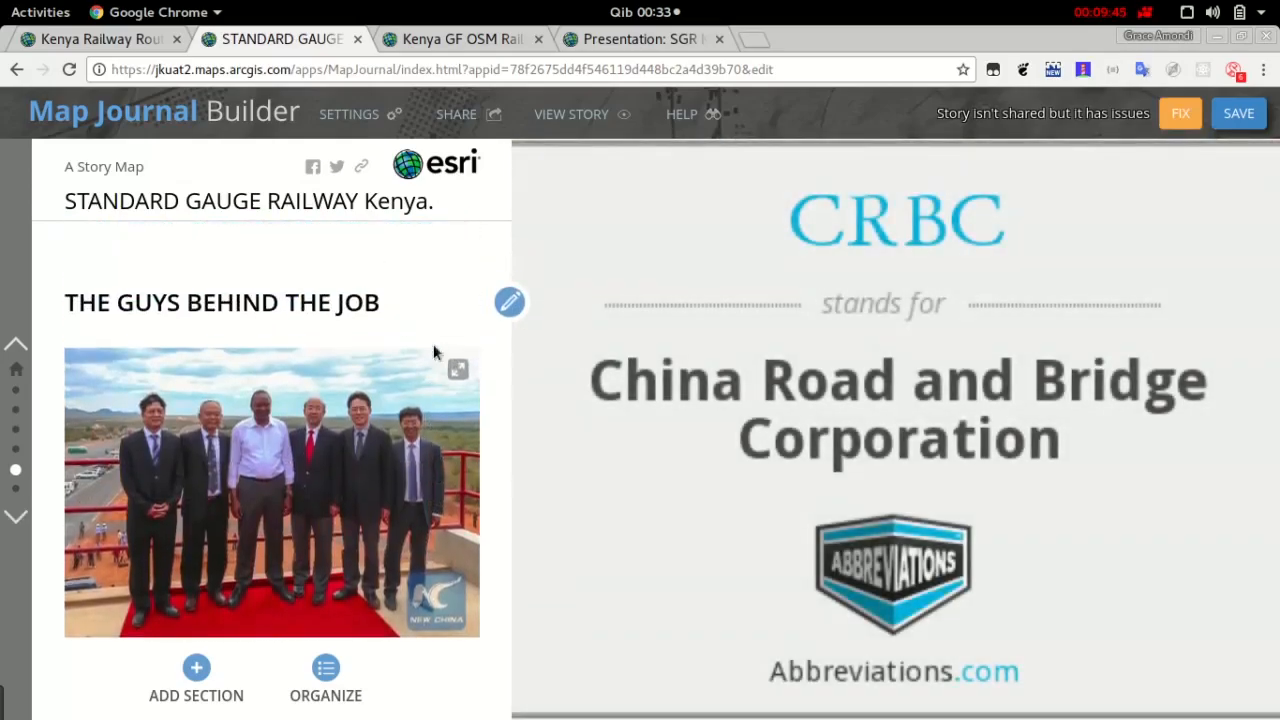
scroll(417, 407, "up", 2)
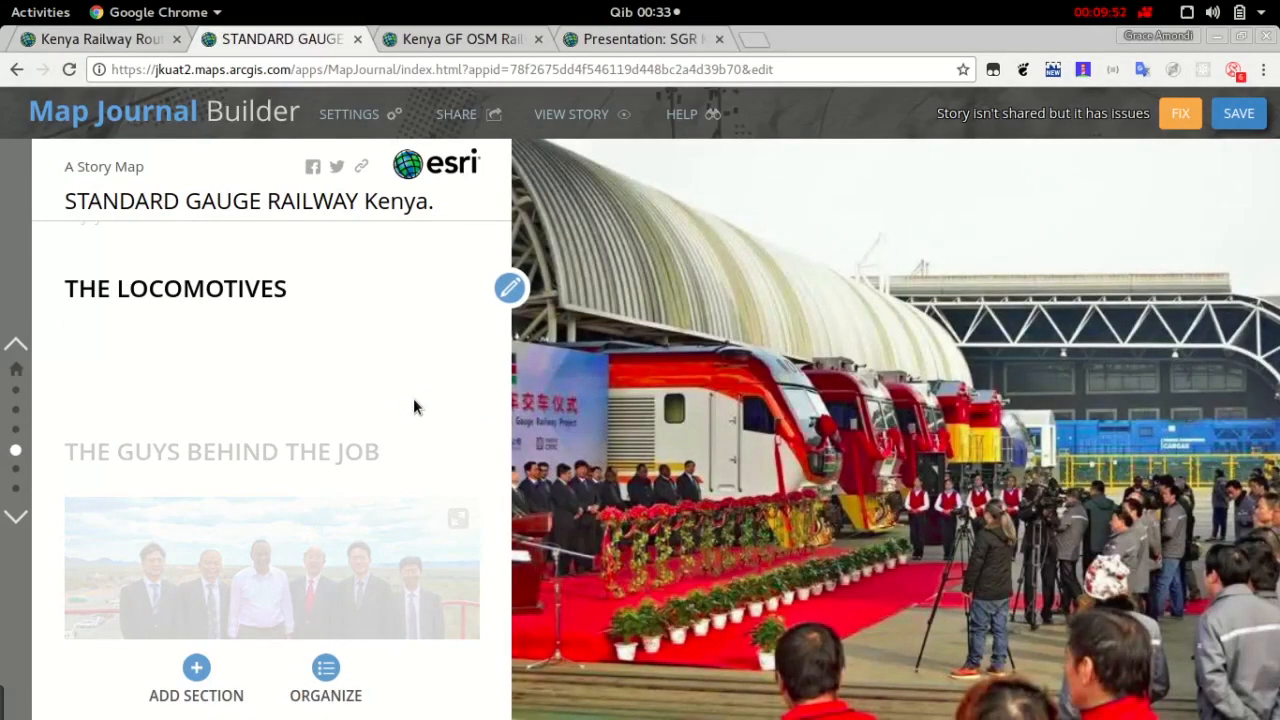
left_click(1188, 116)
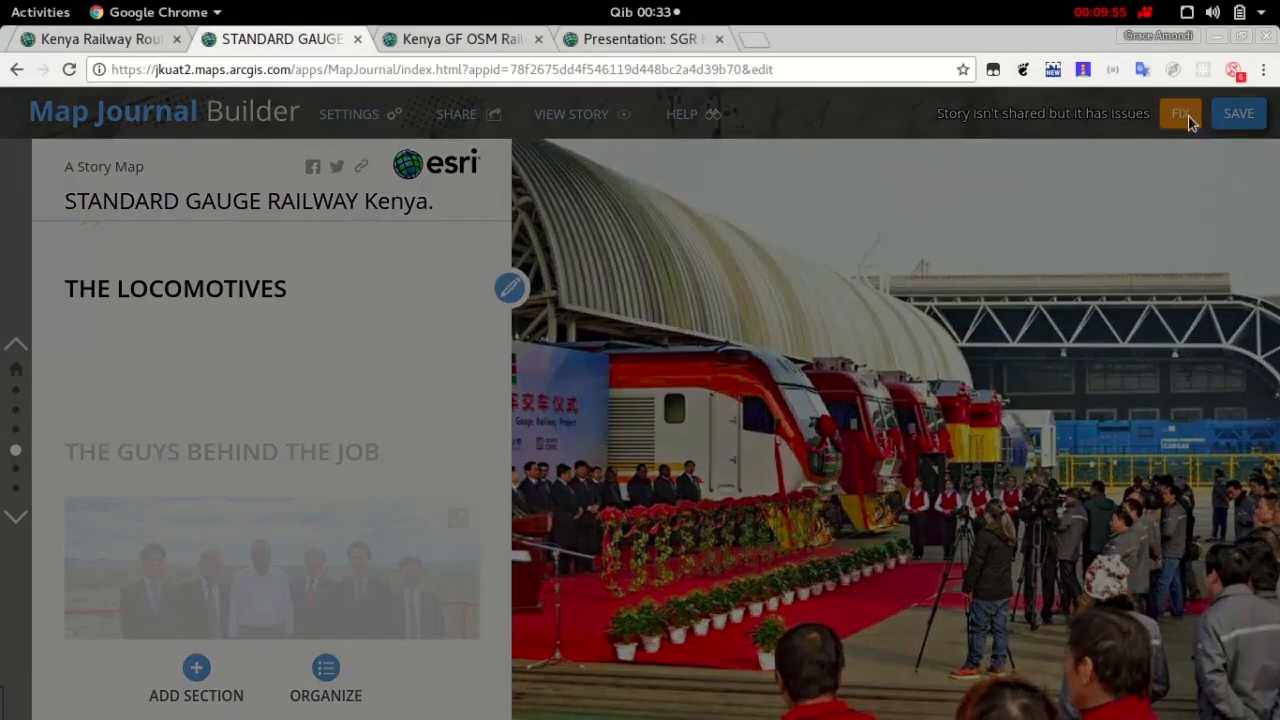
scroll(580, 477, "down", 2)
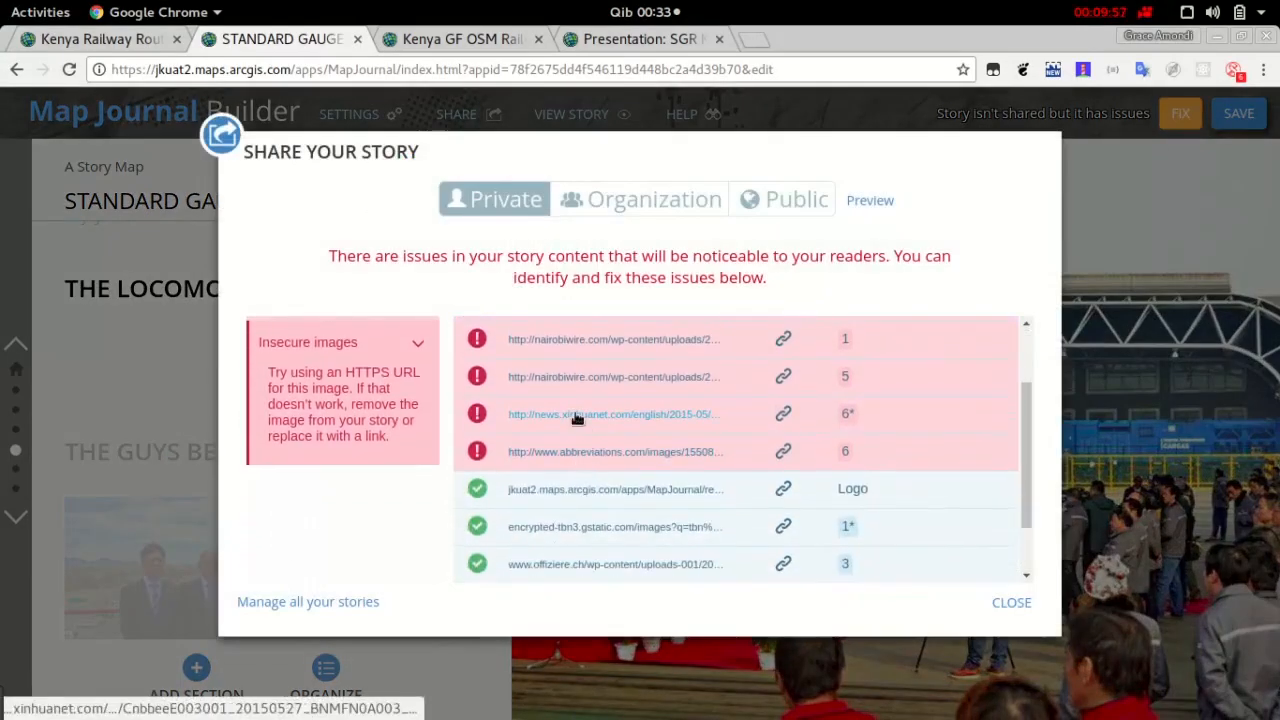
scroll(577, 418, "up", 2)
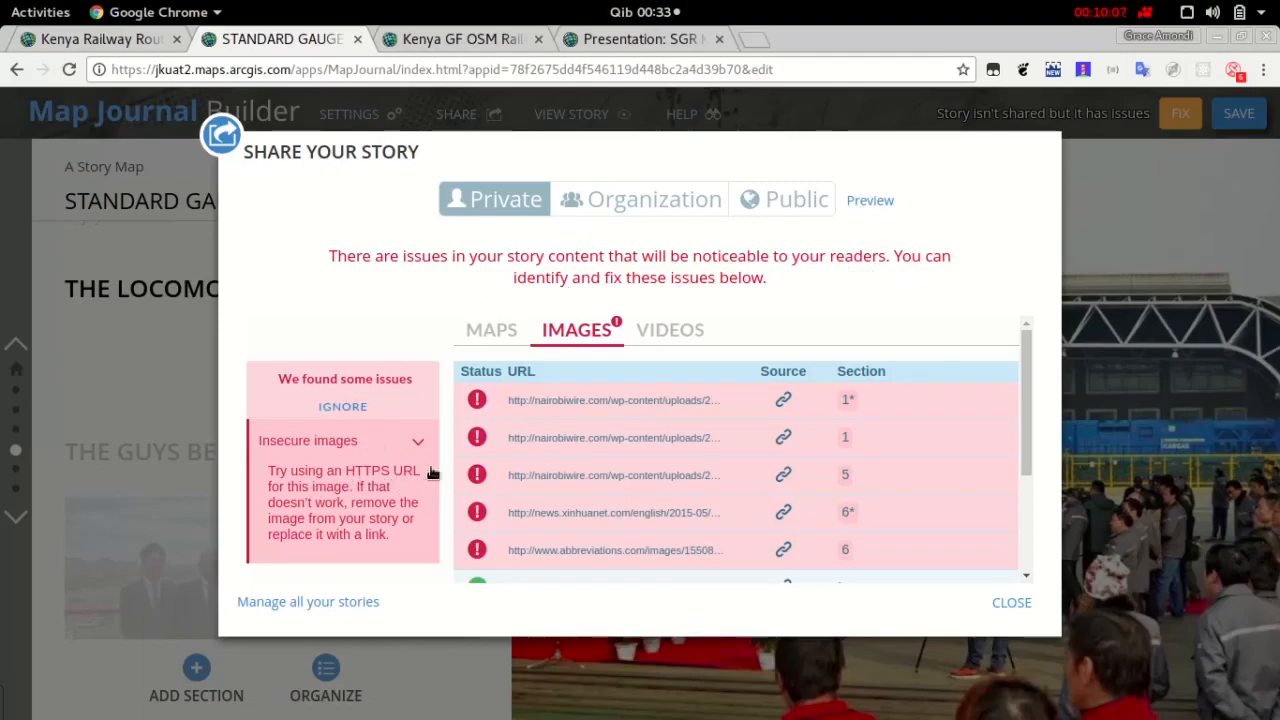
scroll(412, 476, "down", 3)
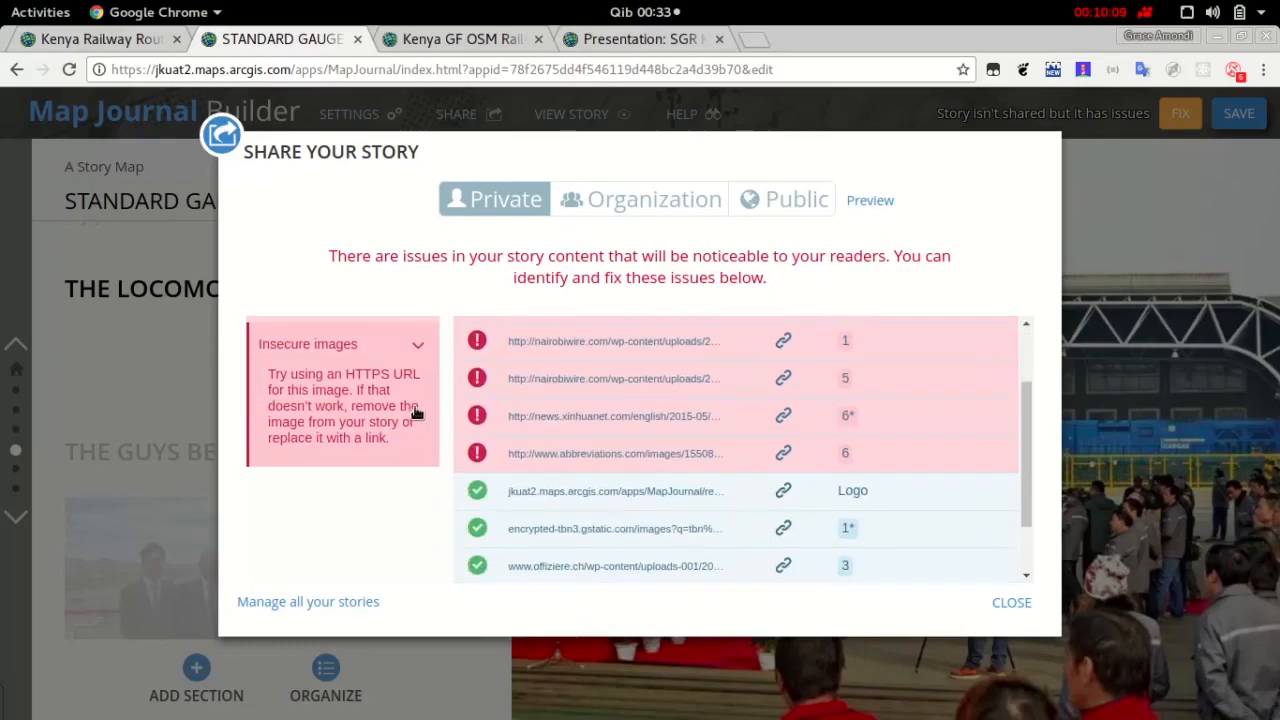
scroll(417, 414, "up", 3)
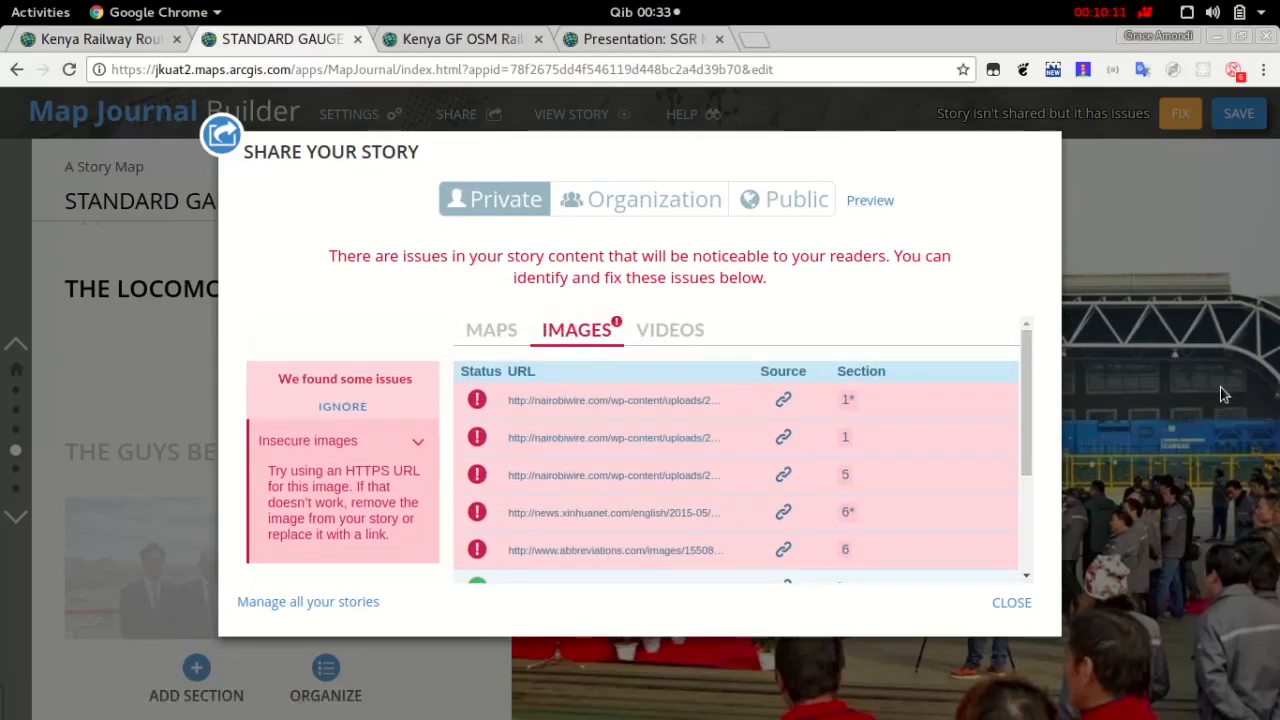
scroll(948, 561, "down", 2)
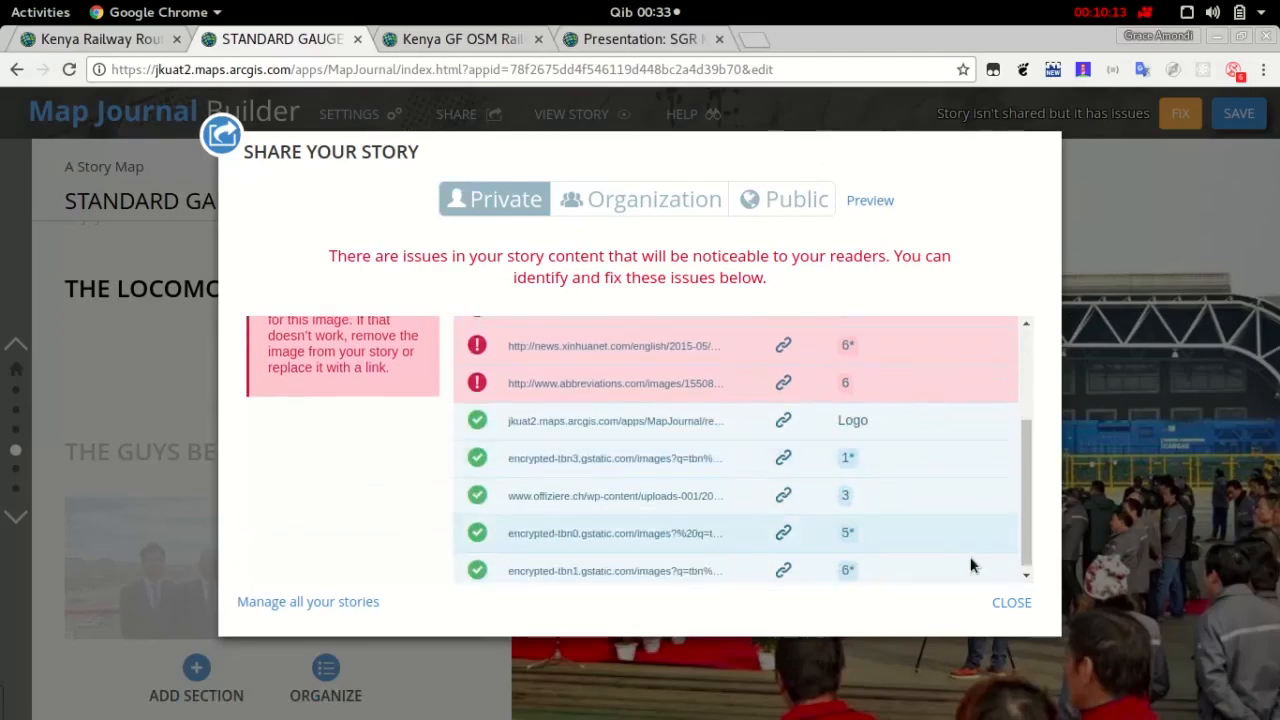
left_click(1014, 604)
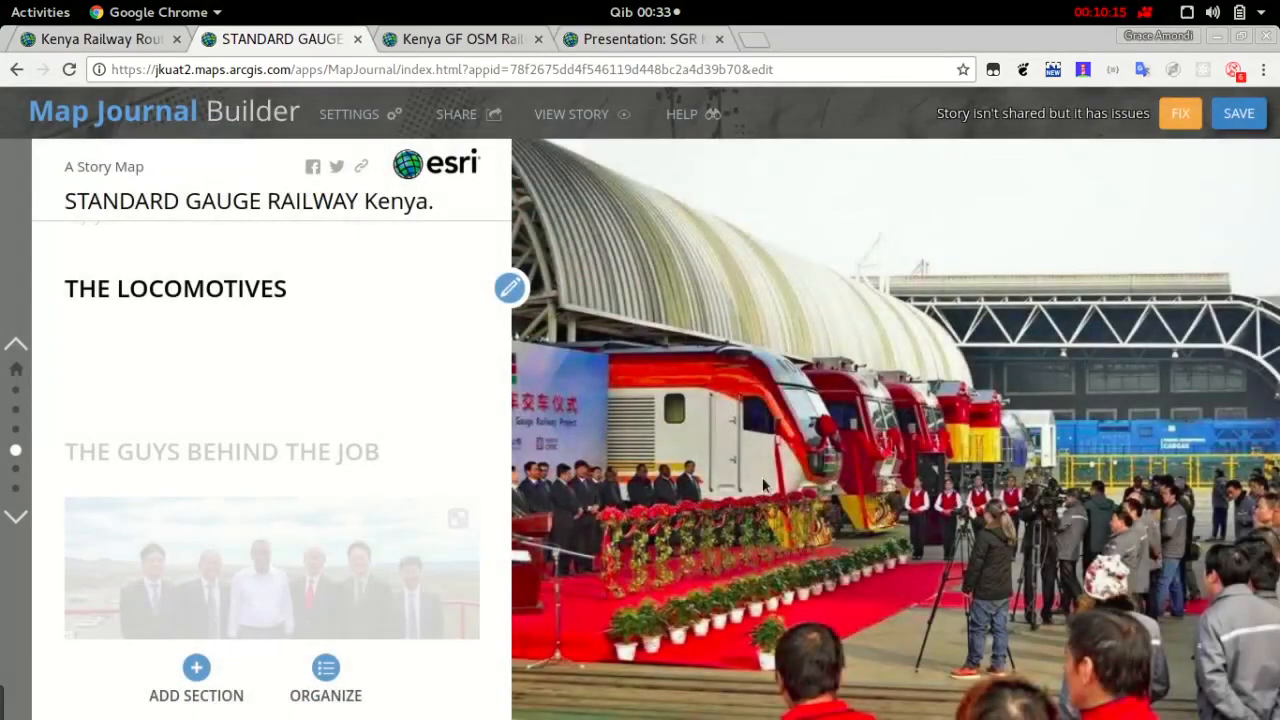
Look through the story's sections back to its opening section and save the story
scroll(443, 519, "down", 3)
scroll(440, 511, "down", 4)
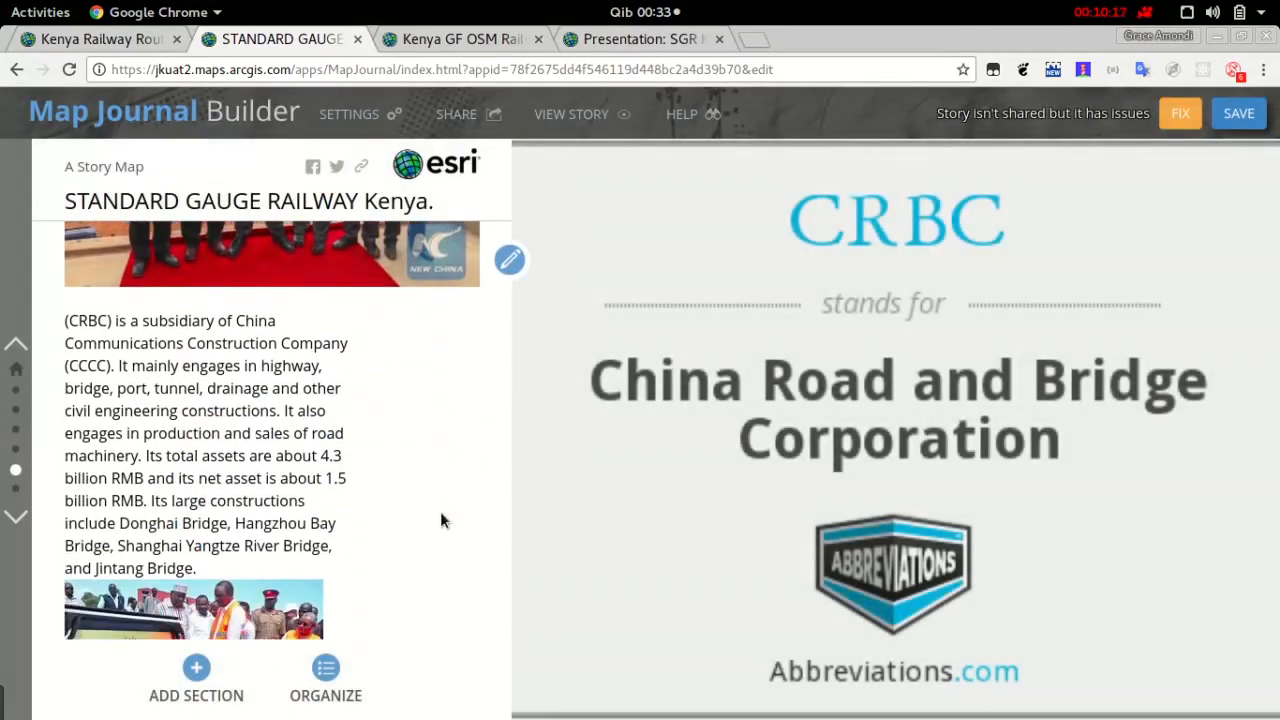
scroll(440, 511, "up", 5)
scroll(443, 519, "down", 3)
scroll(440, 517, "up", 10)
scroll(437, 517, "up", 2)
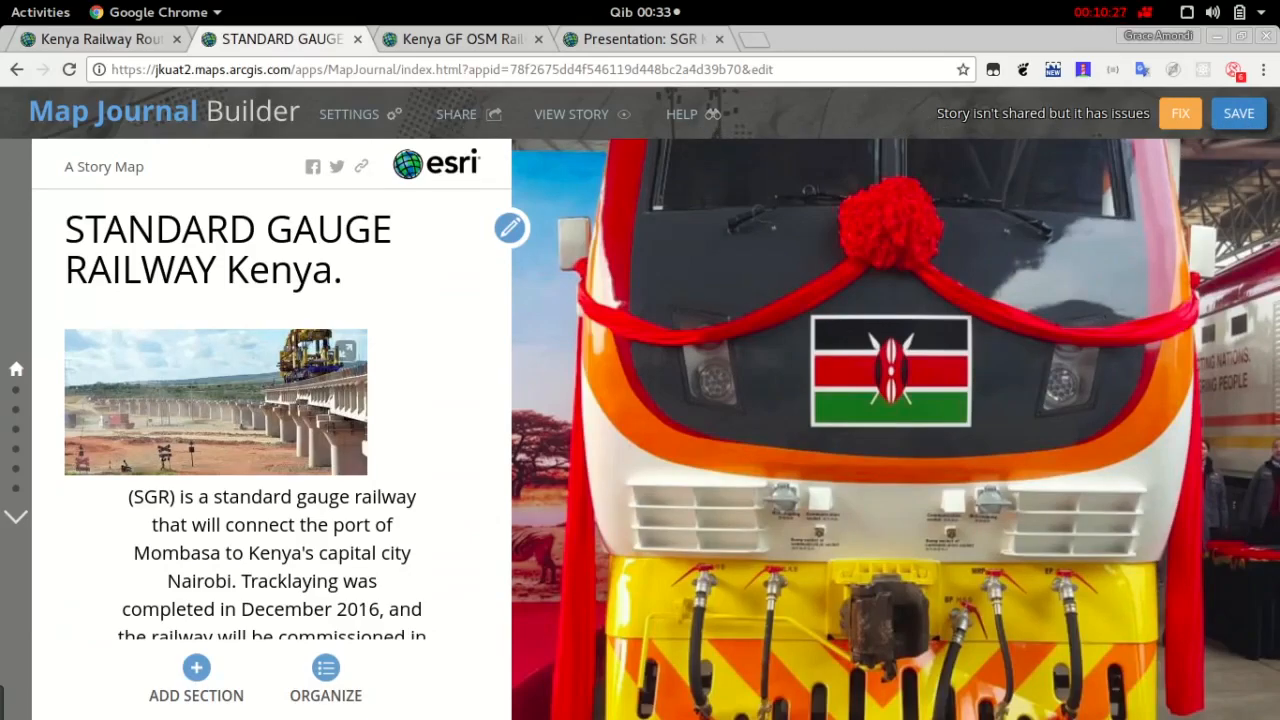
left_click(1242, 117)
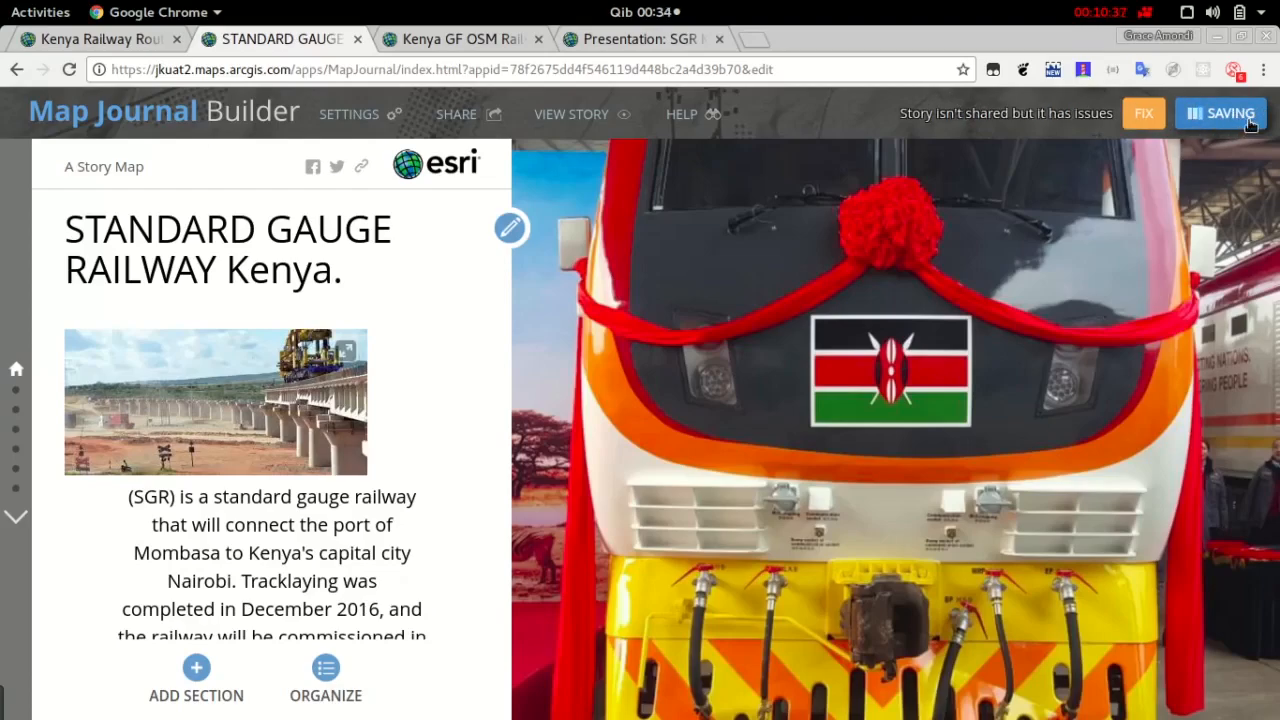
Switch to the SGR presentation, advance to the TERRAIN BASEMAP slide, inspect railway segments near Nairobi and zoom to the Nairobi - Mombasa Railway
left_click(599, 40)
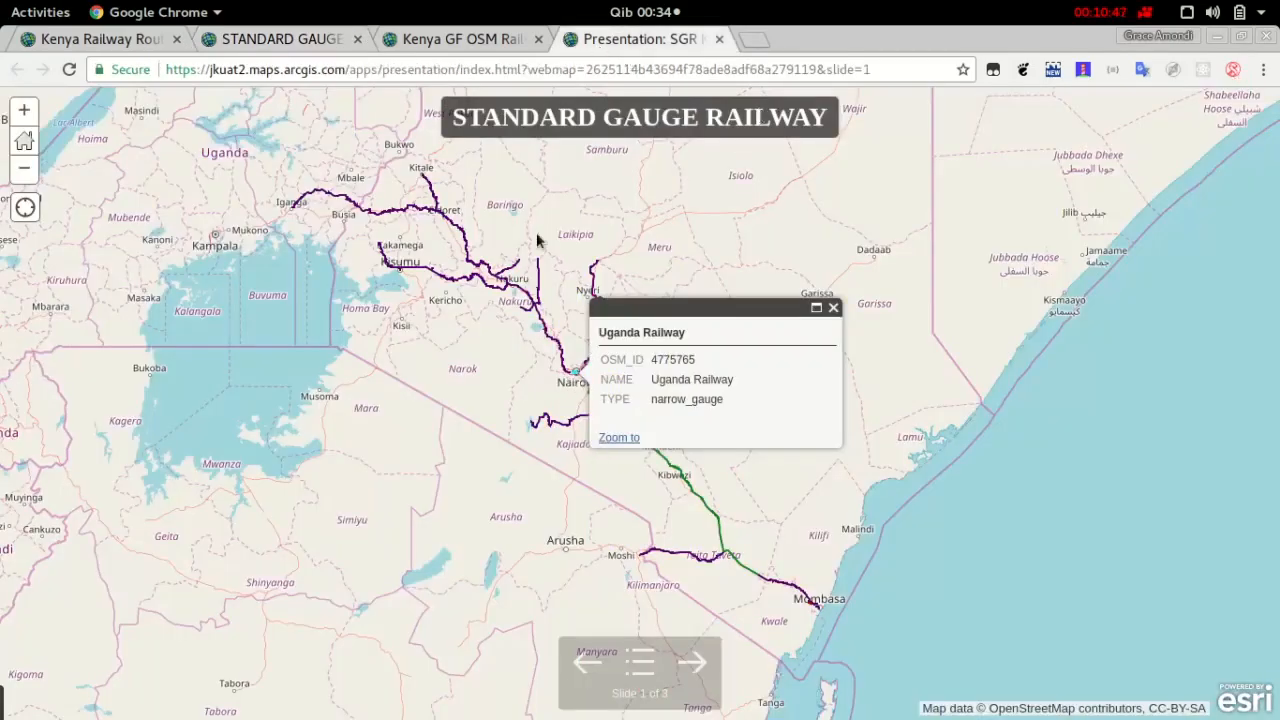
left_click(705, 670)
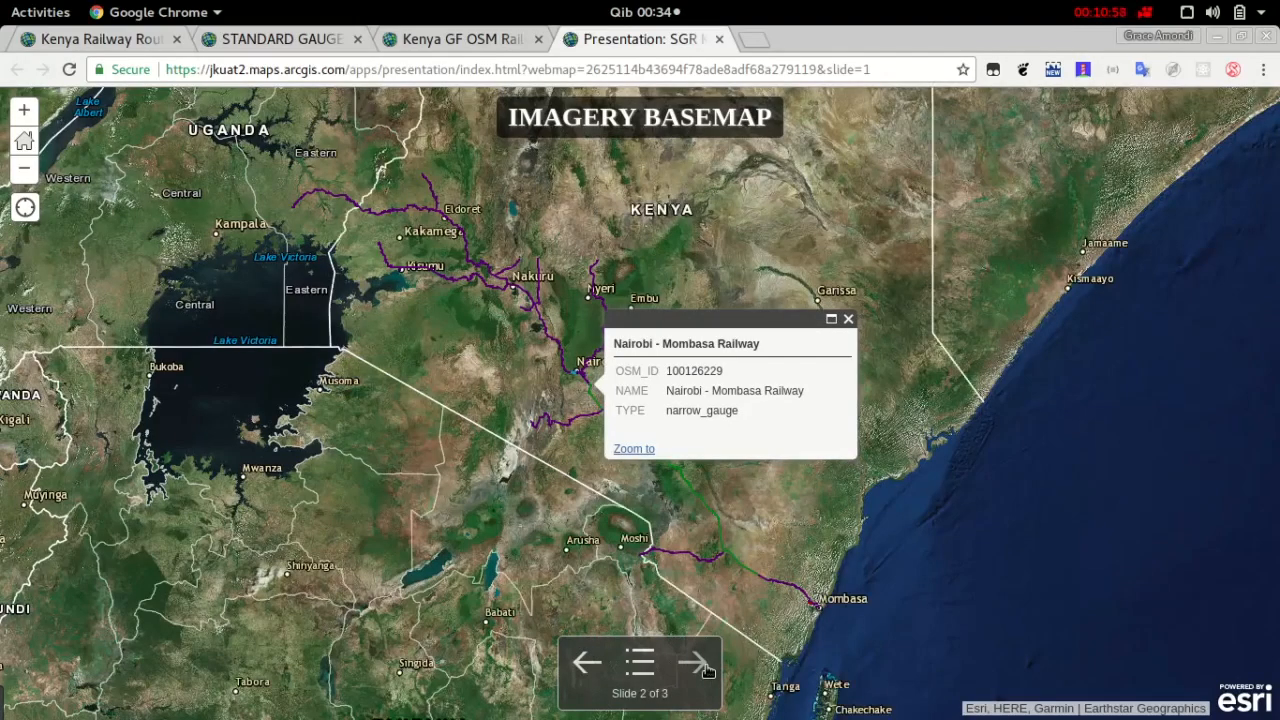
left_click(705, 668)
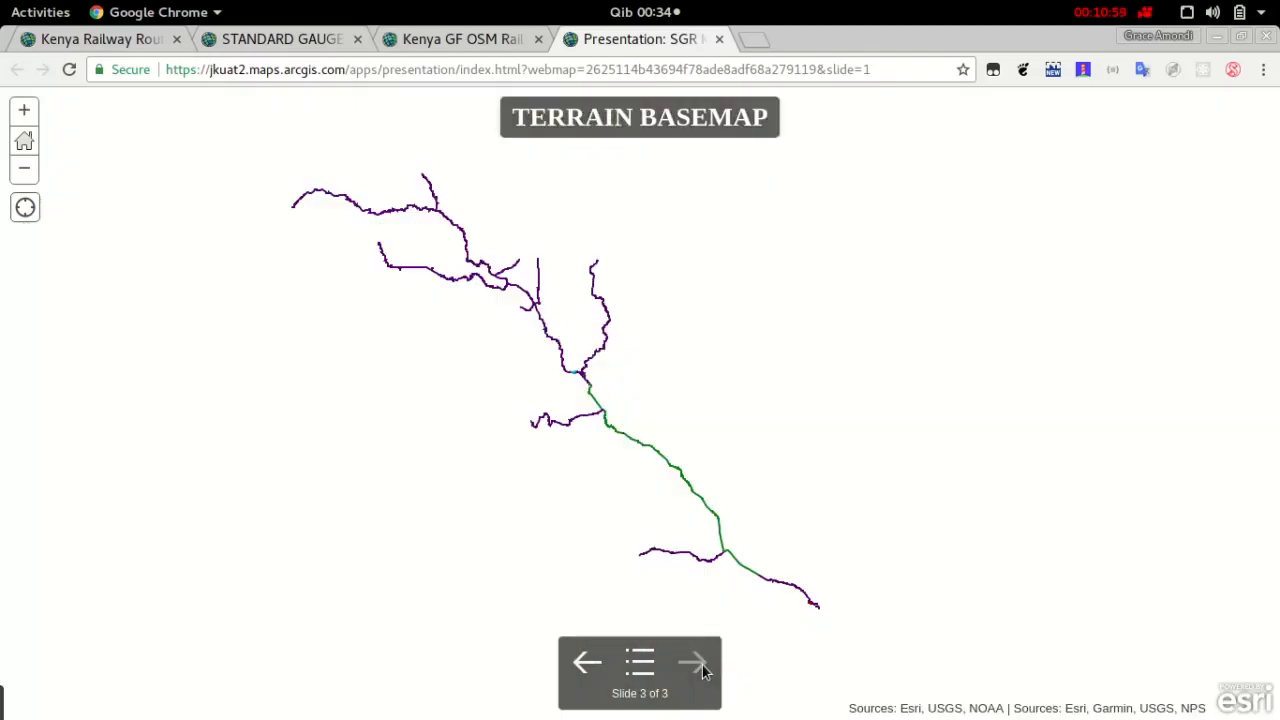
left_click(608, 424)
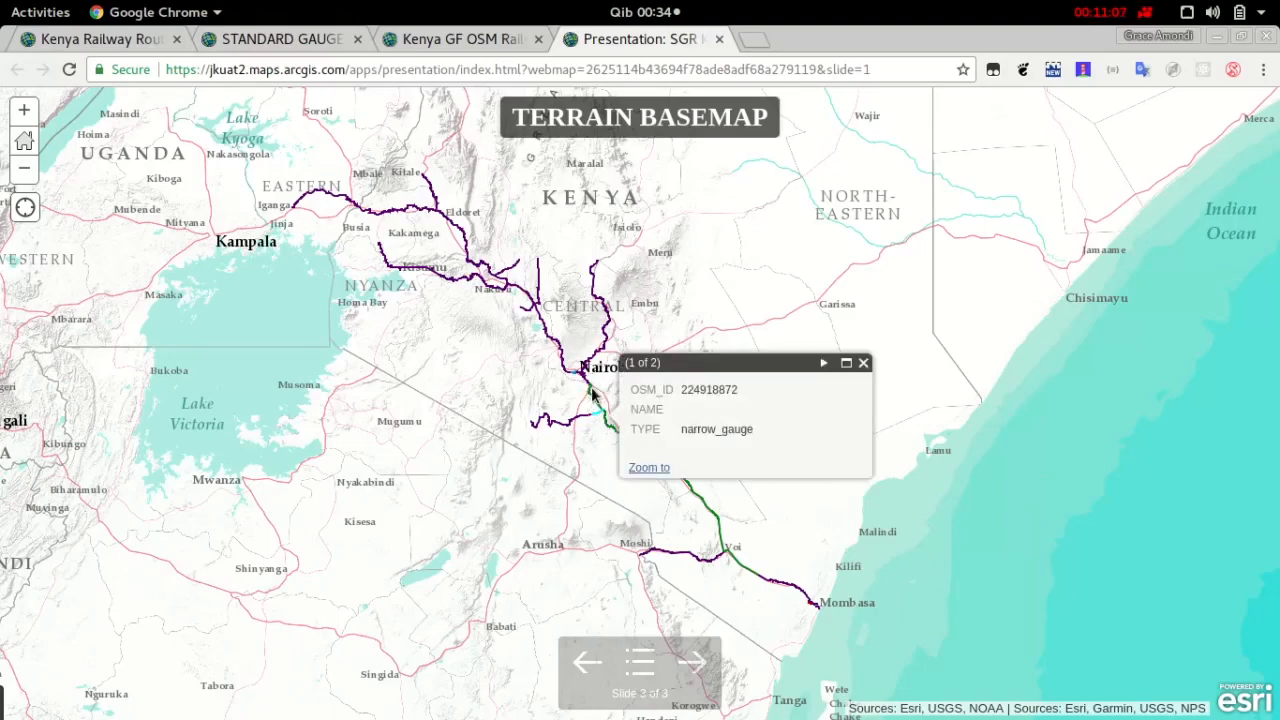
left_click(595, 396)
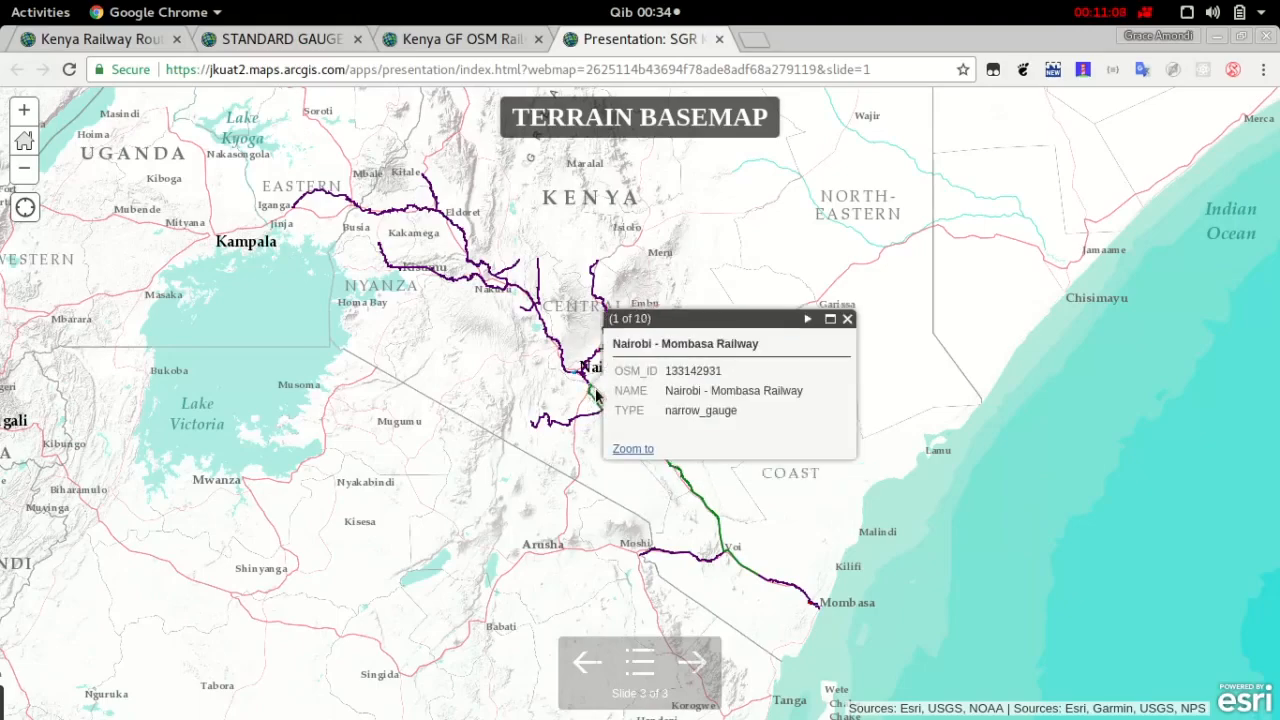
left_click(633, 450)
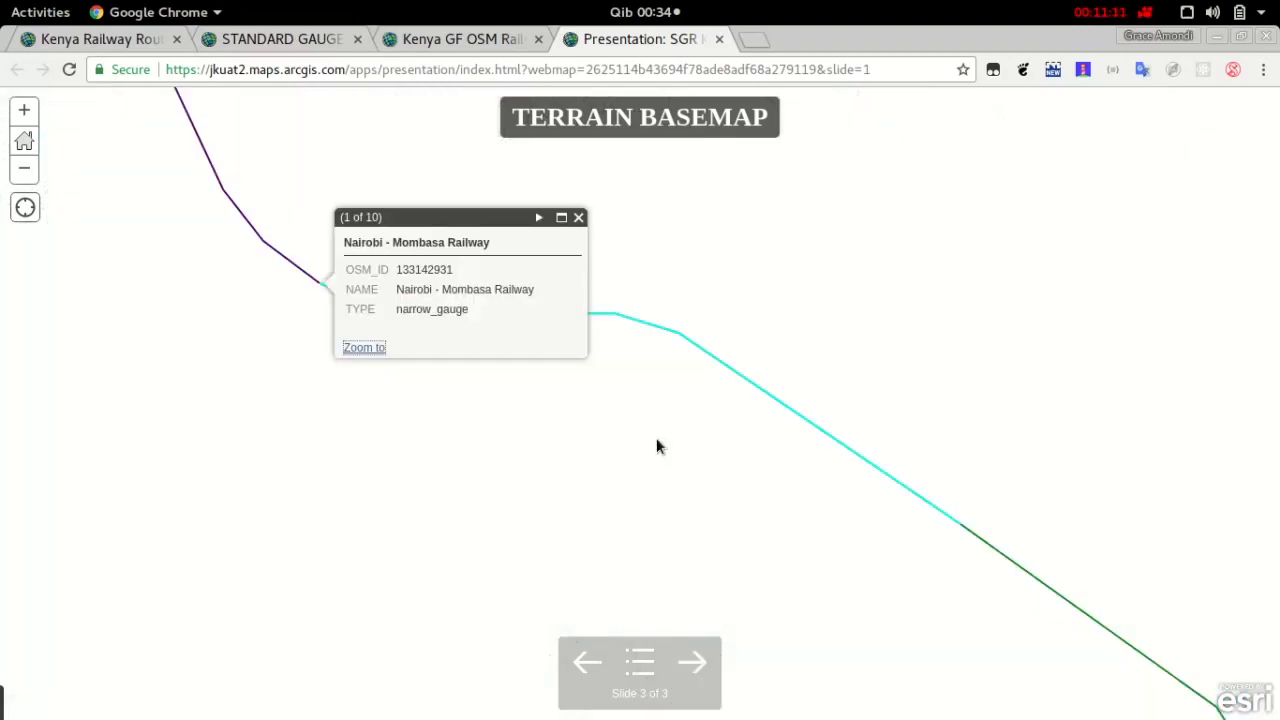
Return to the Map Journal Builder story and review its sections down towards THE RAILWAY ROUTE
left_click(436, 40)
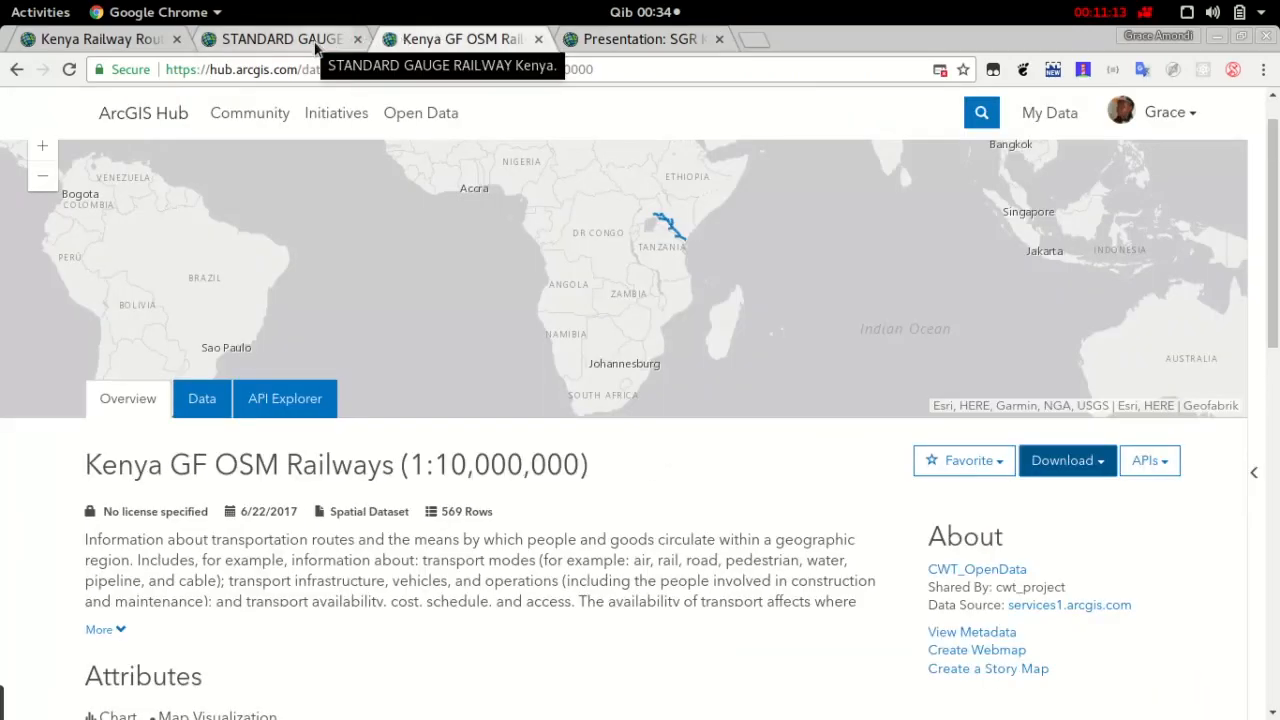
left_click(280, 39)
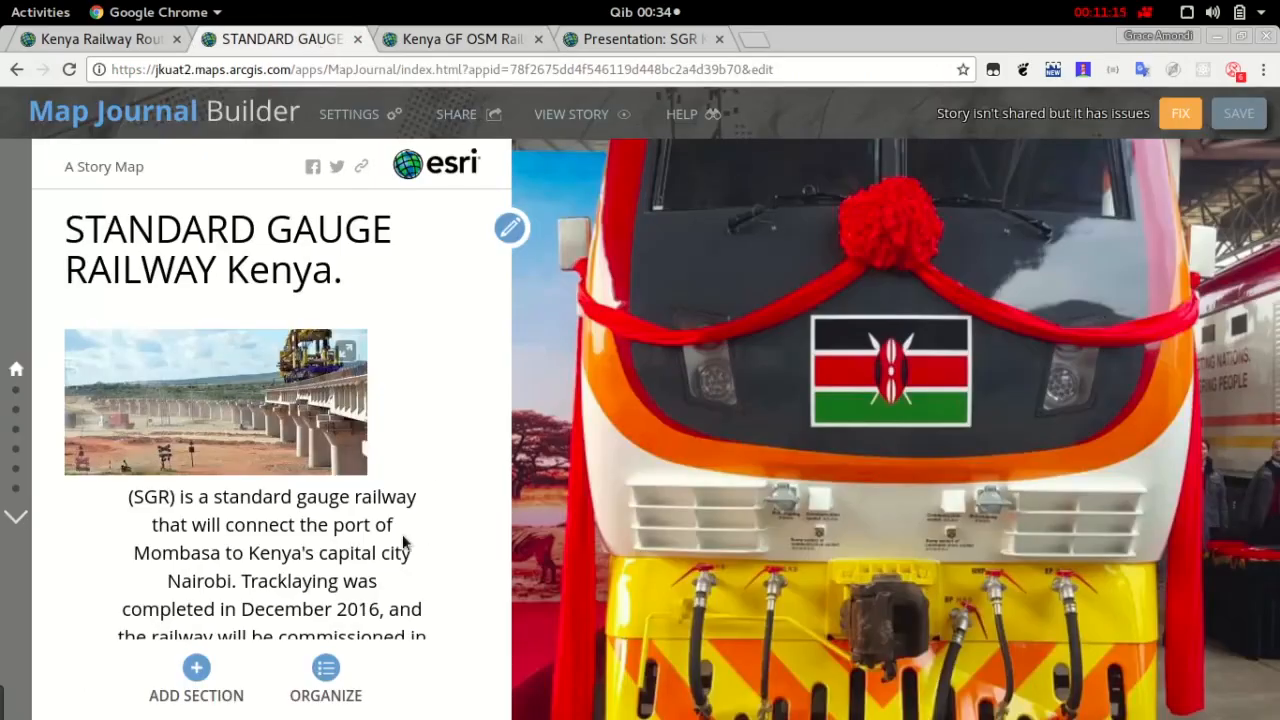
scroll(388, 560, "down", 6)
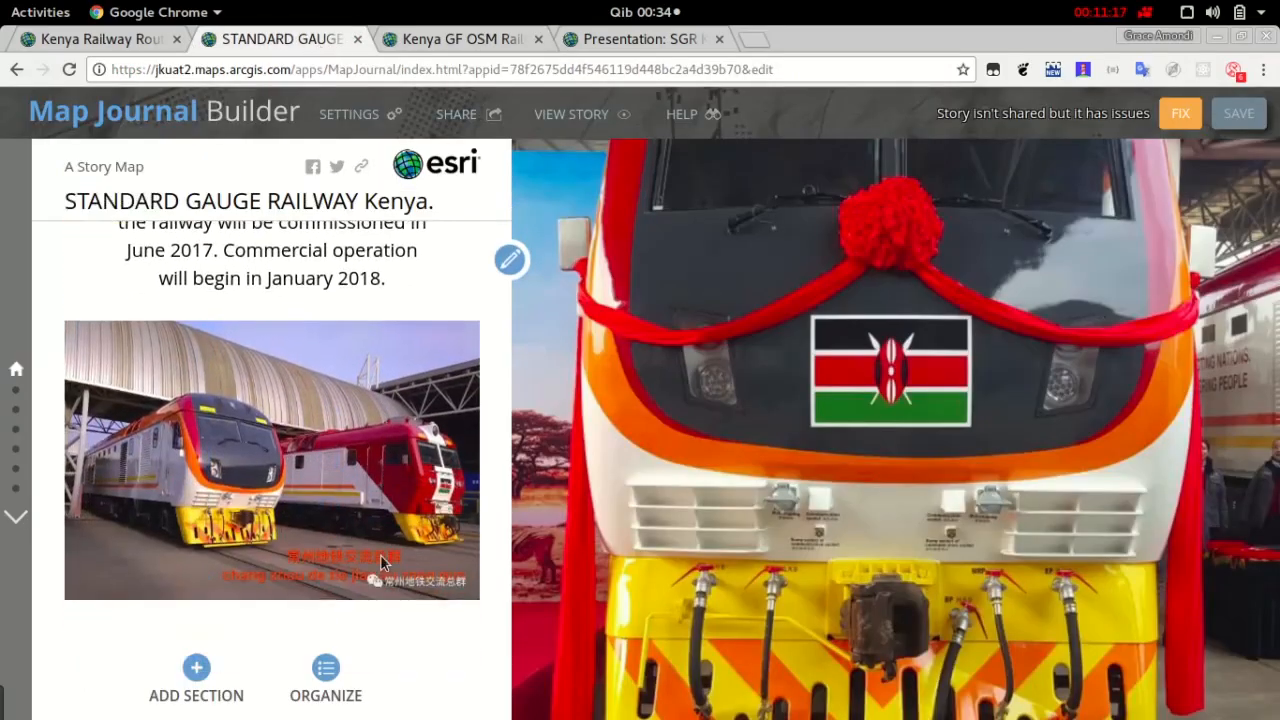
scroll(387, 563, "down", 8)
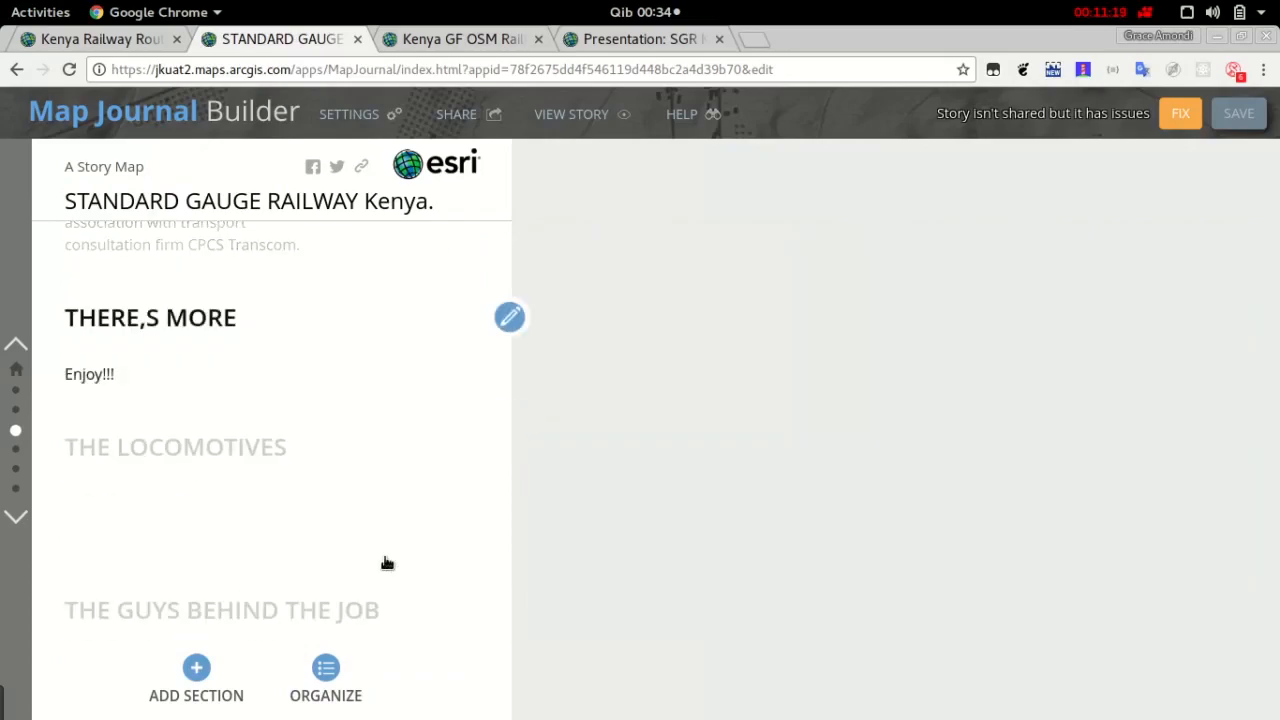
scroll(385, 563, "down", 8)
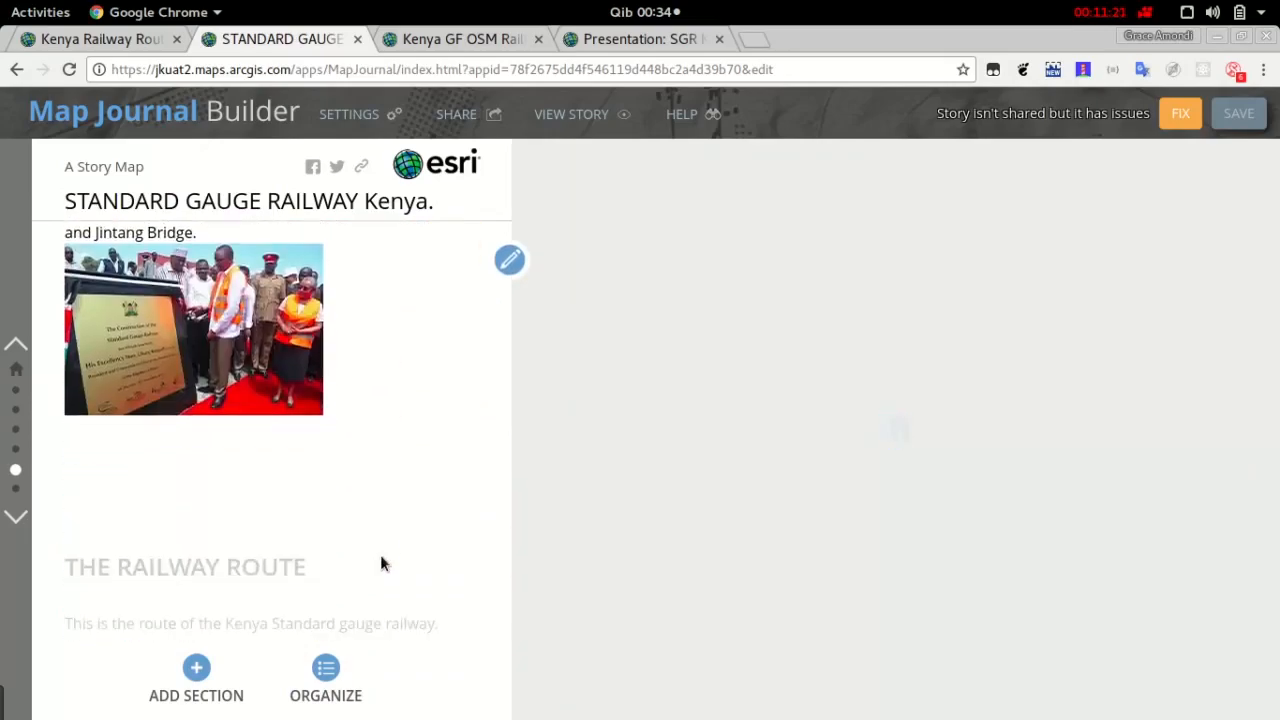